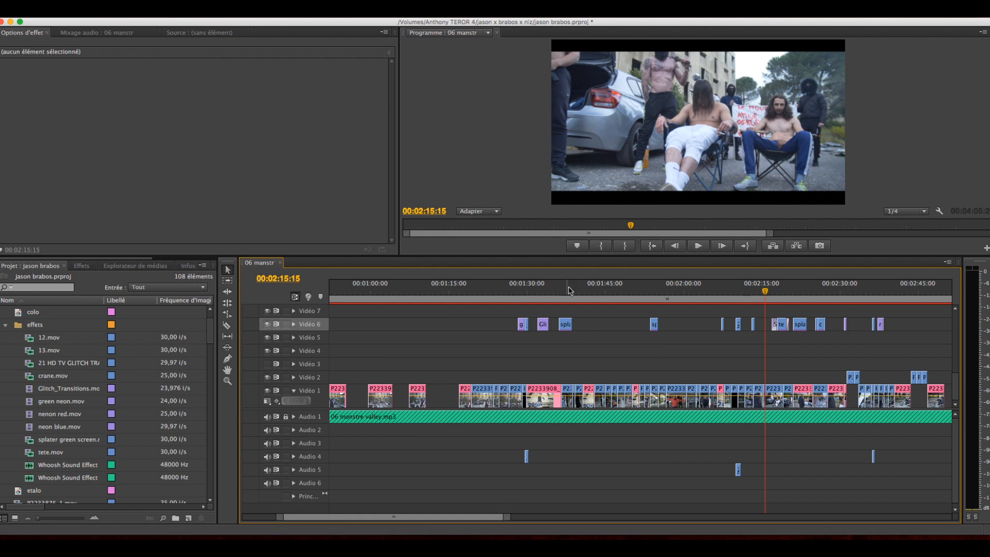
# Play the 06 manstr sequence from 00:01:26:12 to about 00:01:42 in the enlarged program monitor to review its overlay effects
pyautogui.moveTo(760, 290); pyautogui.dragTo(515, 295)
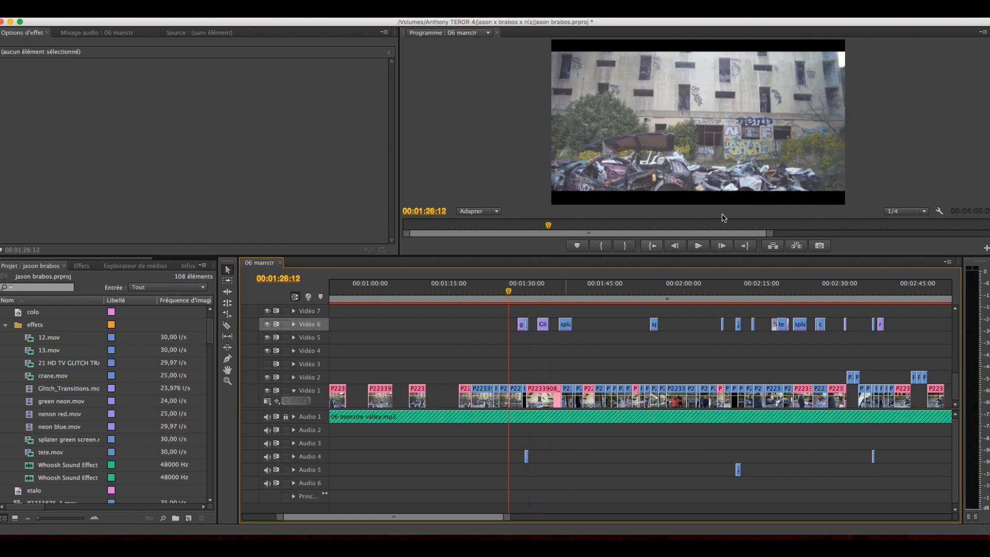
pyautogui.click(907, 165)
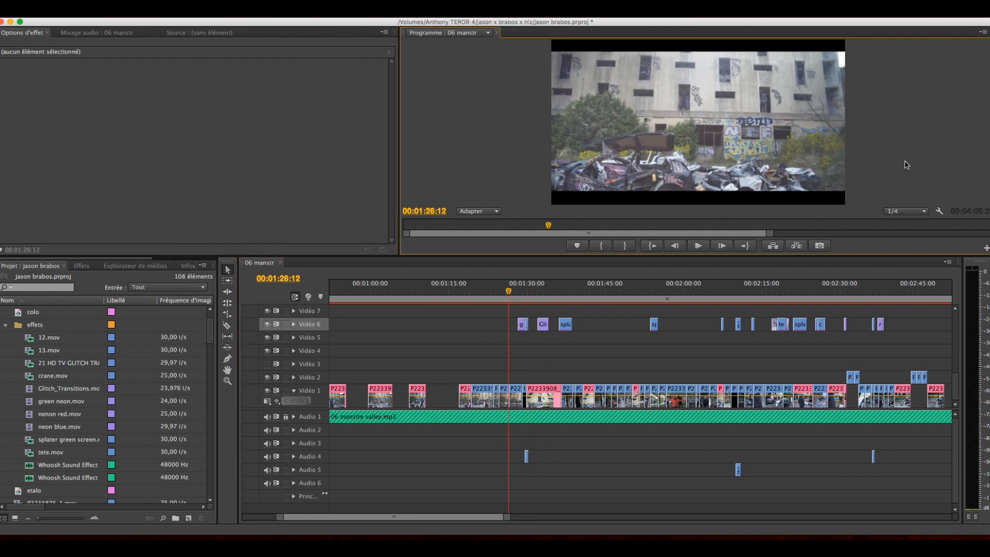
pyautogui.press('\\')
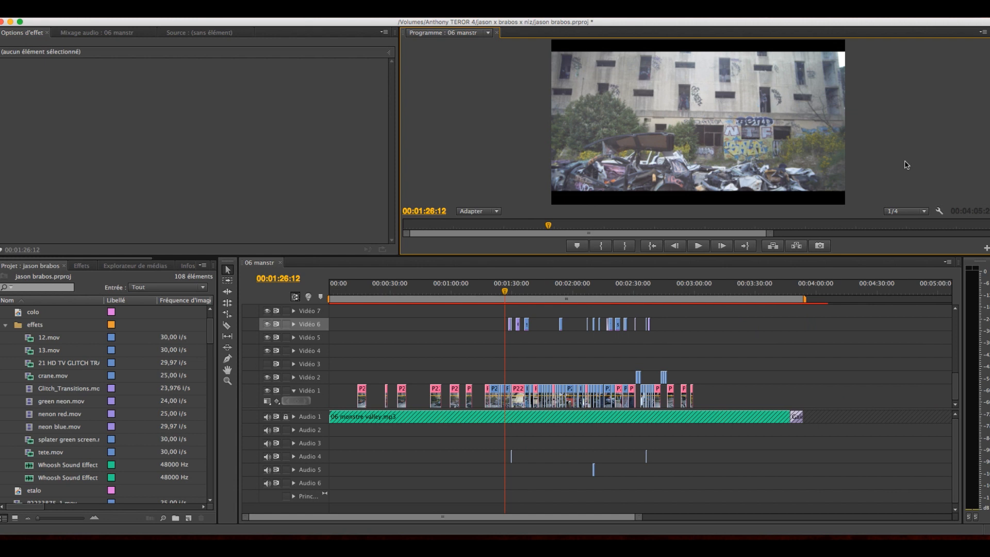
pyautogui.press('=')
pyautogui.press('\\')
pyautogui.press('space')
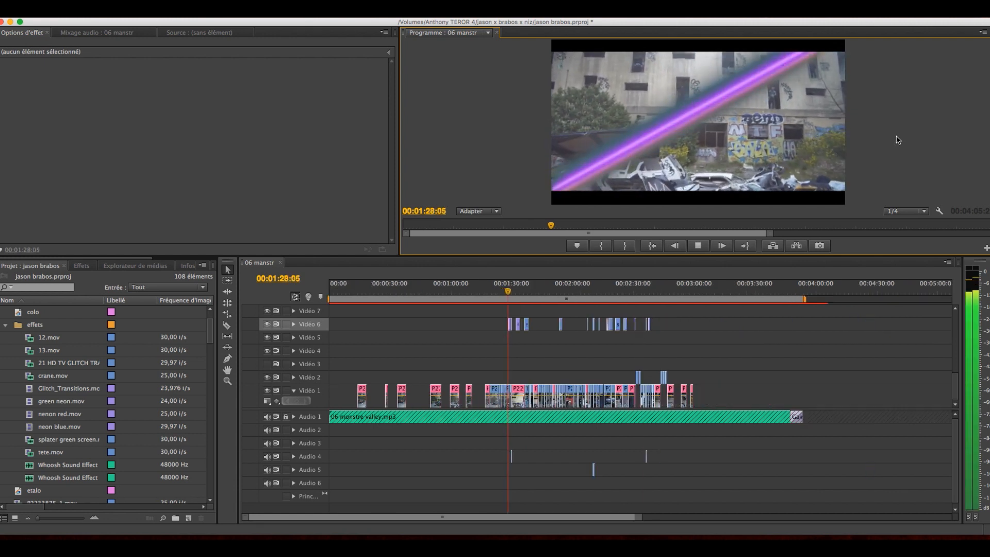
pyautogui.press('`')
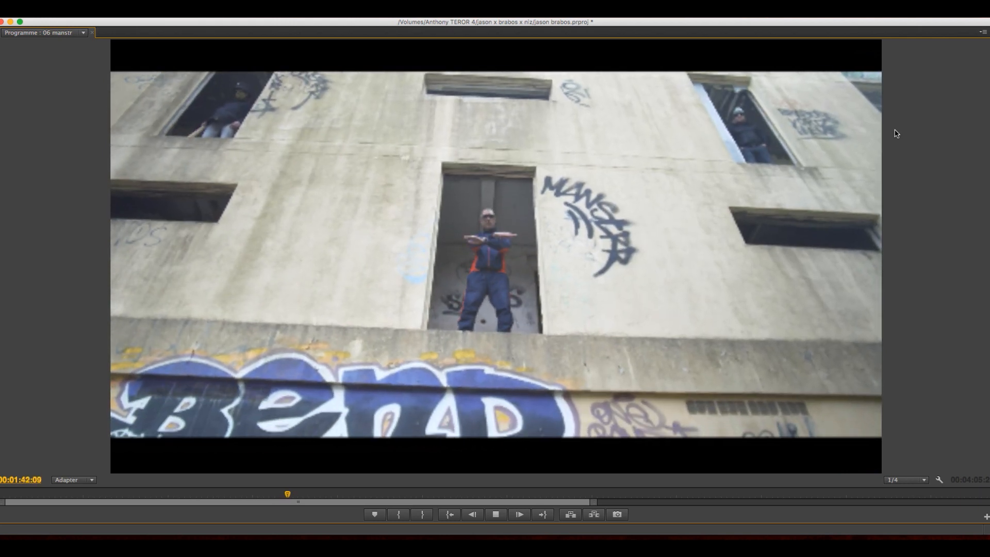
pyautogui.press('space')
pyautogui.press('`')
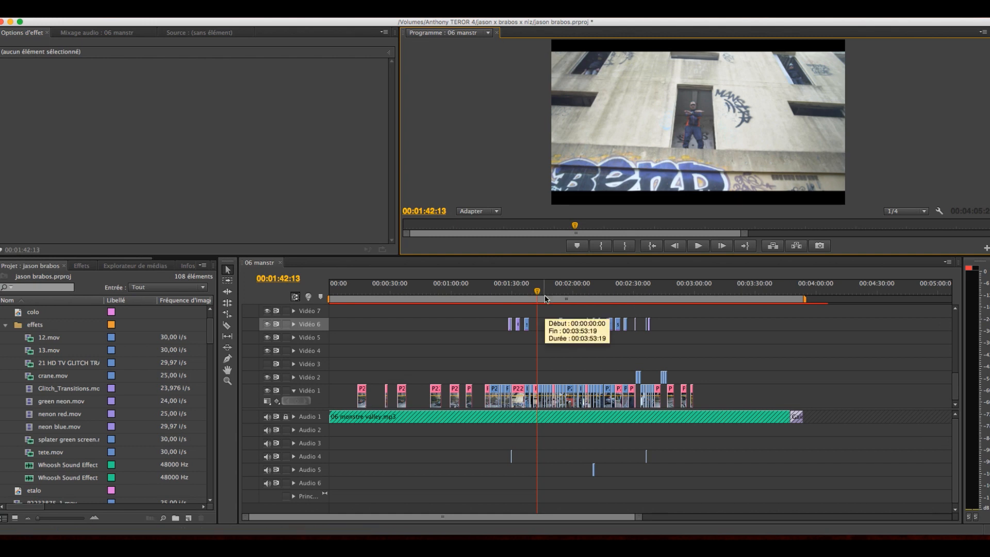
# Review the glitch and splatter overlay clips on Vidéo 6 between about 00:01:28 and 00:01:37
pyautogui.moveTo(526, 297)
pyautogui.mouseDown()
pyautogui.moveTo(509, 298)
pyautogui.moveTo(518, 298)
pyautogui.mouseUp()
pyautogui.press('=')
pyautogui.press('=')
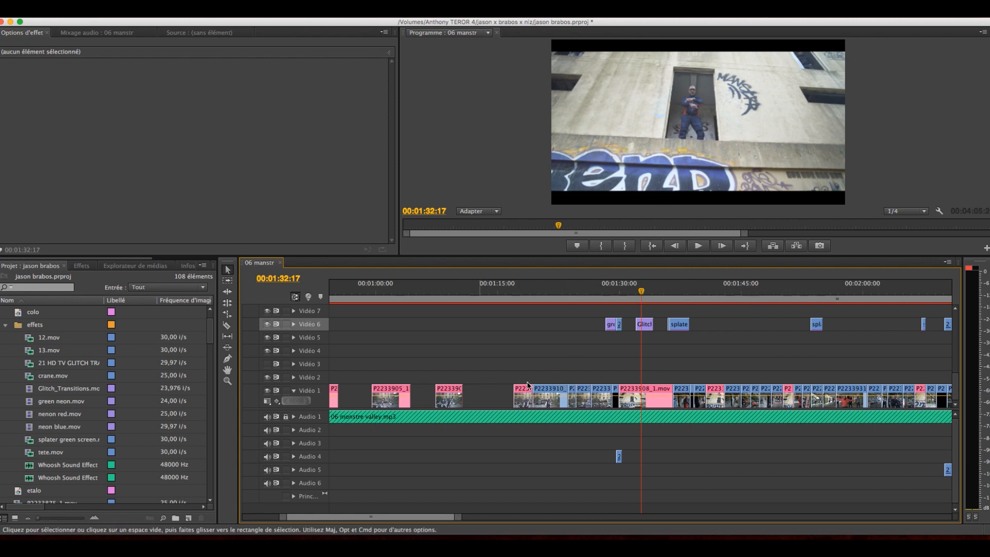
pyautogui.moveTo(642, 292); pyautogui.dragTo(638, 293)
pyautogui.press('space')
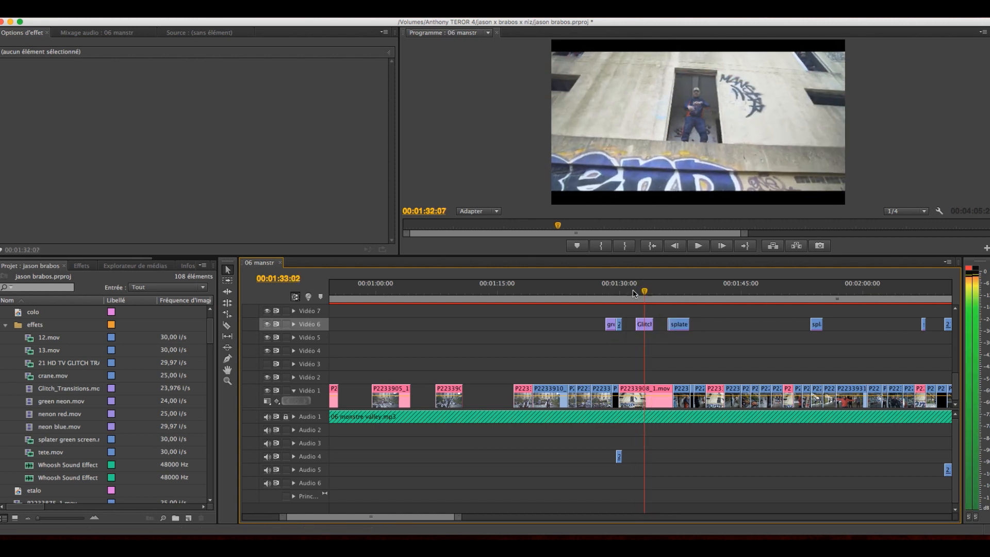
pyautogui.moveTo(635, 292); pyautogui.dragTo(601, 292)
pyautogui.press('space')
pyautogui.click(676, 292)
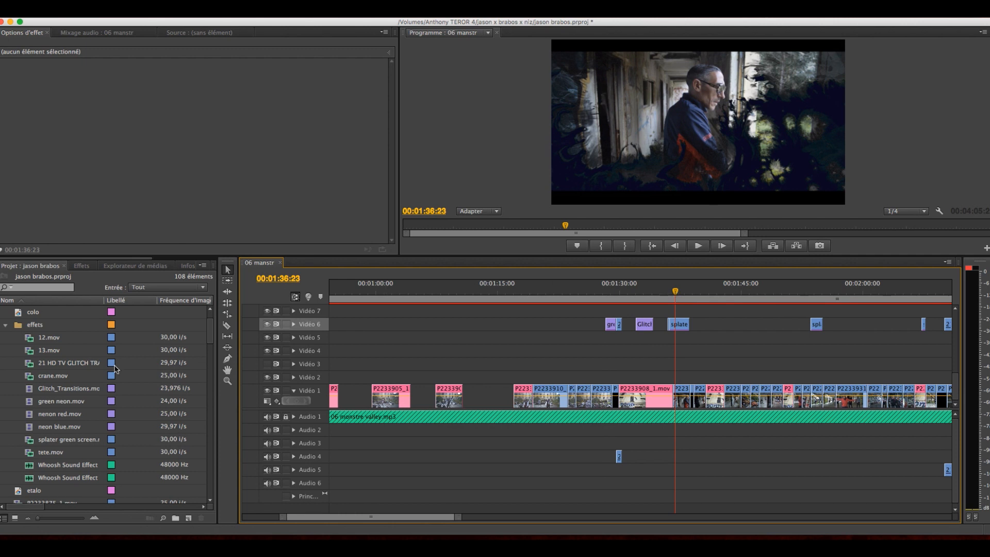
# Open splater green screen.mov in the source monitor and scrub through it to 00:00:15:22
pyautogui.click(32, 442)
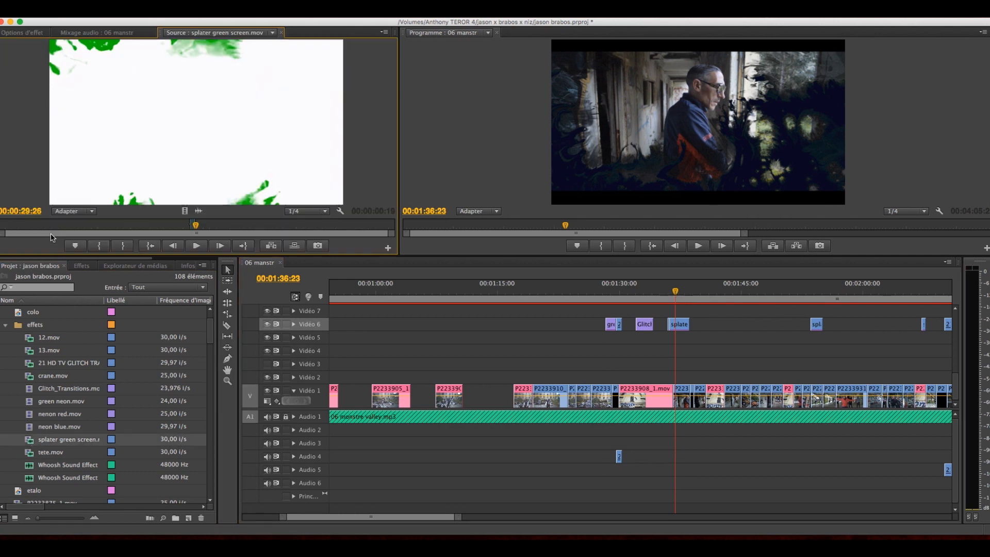
pyautogui.moveTo(14, 230); pyautogui.dragTo(61, 231)
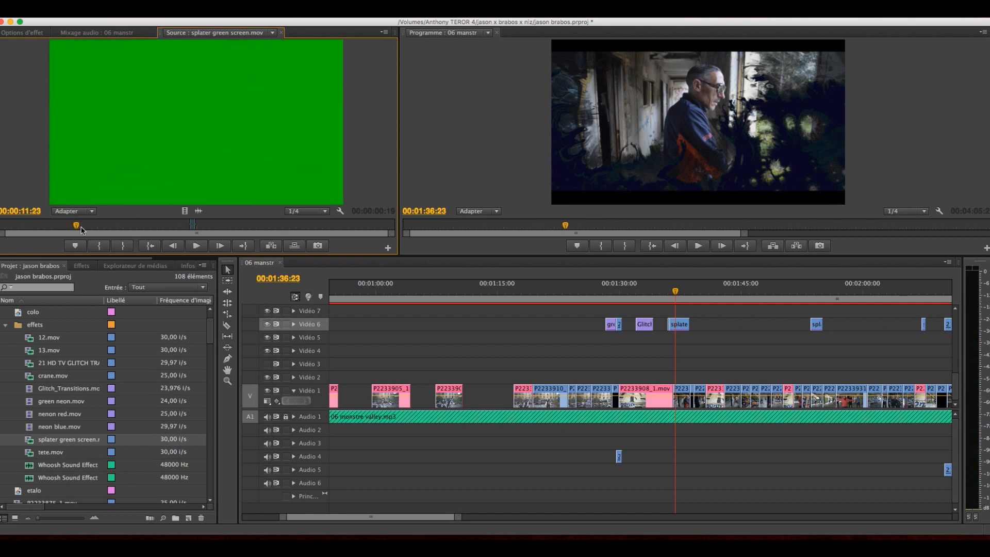
pyautogui.click(122, 227)
pyautogui.moveTo(119, 230); pyautogui.dragTo(102, 231)
# Switch to YouTube in the browser and search for "green screen overlay"
pyautogui.press('super+Tab')
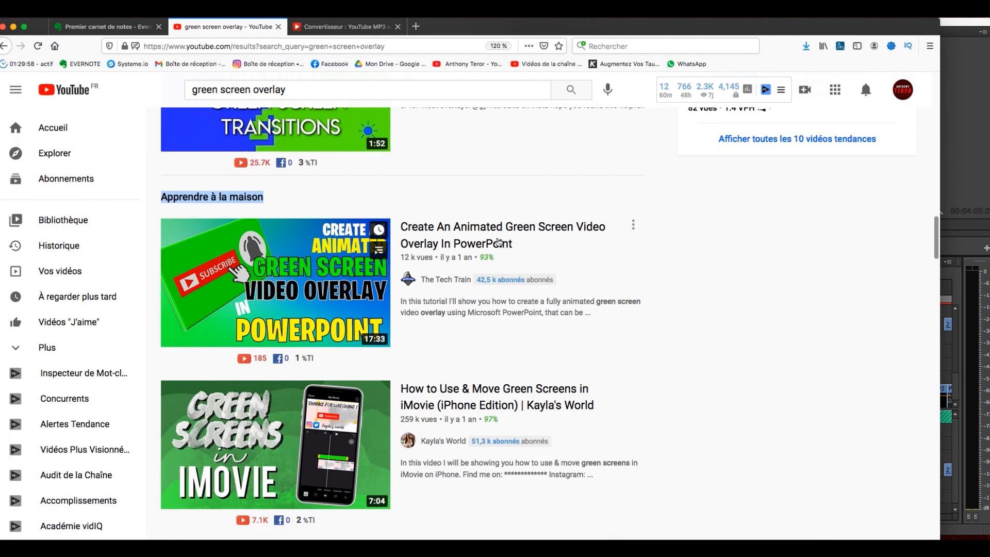
pyautogui.click(302, 90)
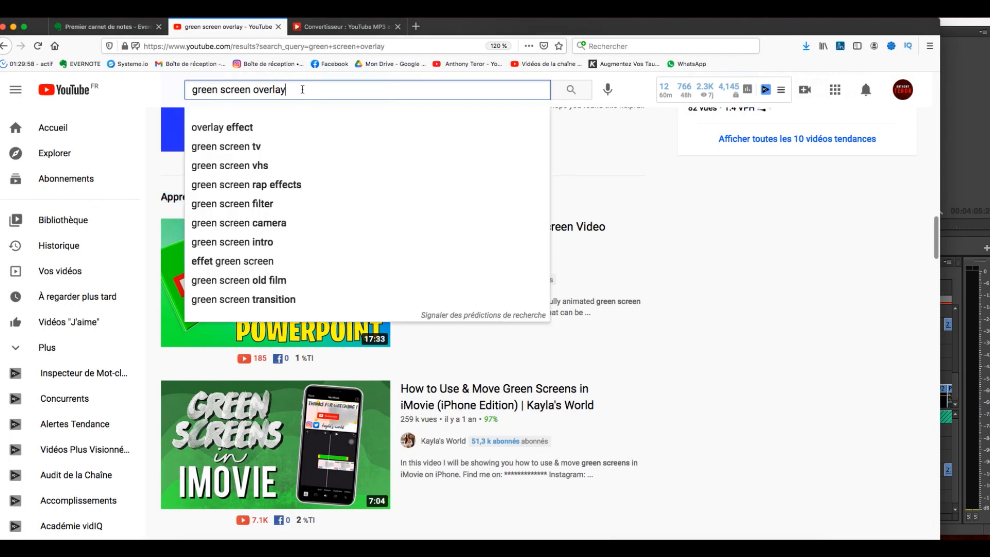
pyautogui.press('Return')
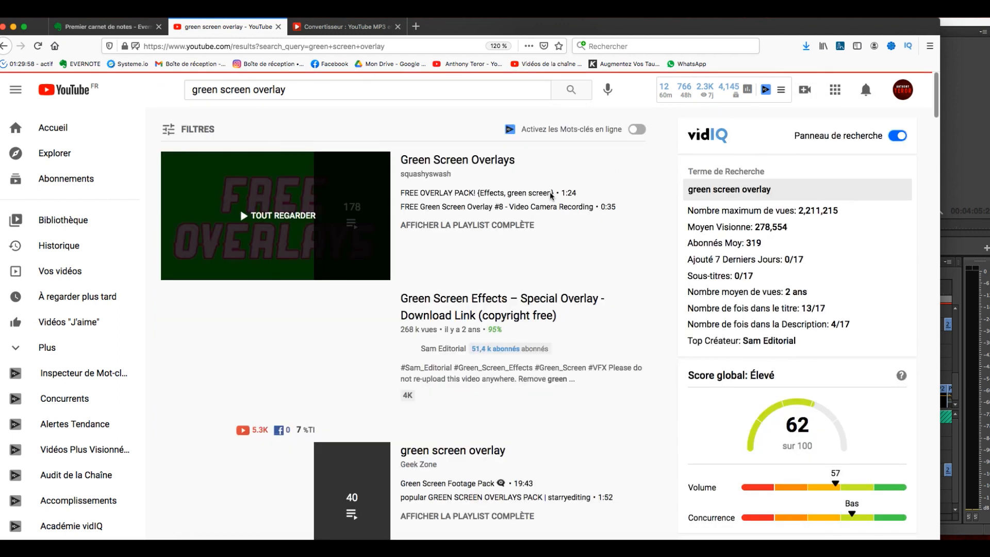
# Switch back to Premiere Pro and examine the Vidéo 6 effects from 00:01:54 to the motorbike shot at 00:02:36
pyautogui.click(679, 554)
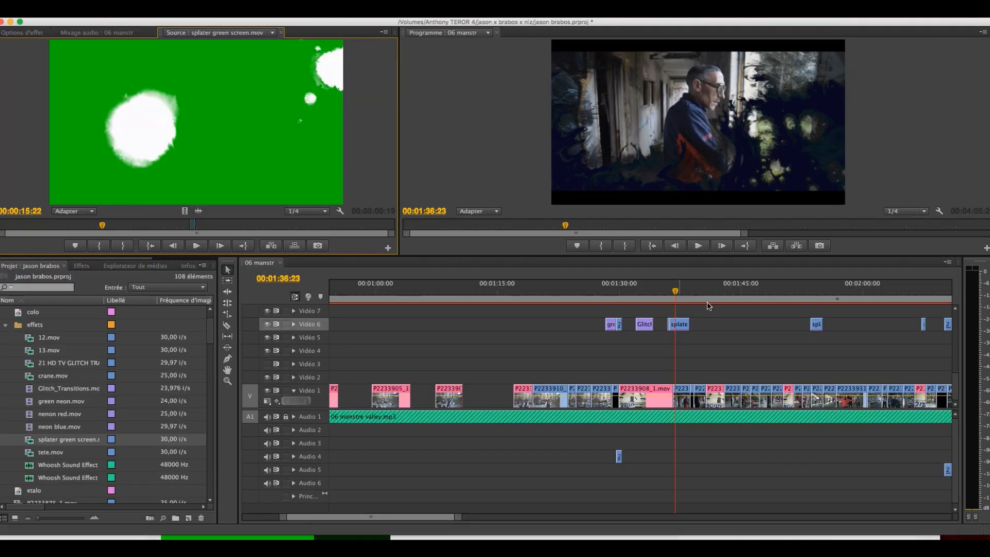
pyautogui.click(815, 290)
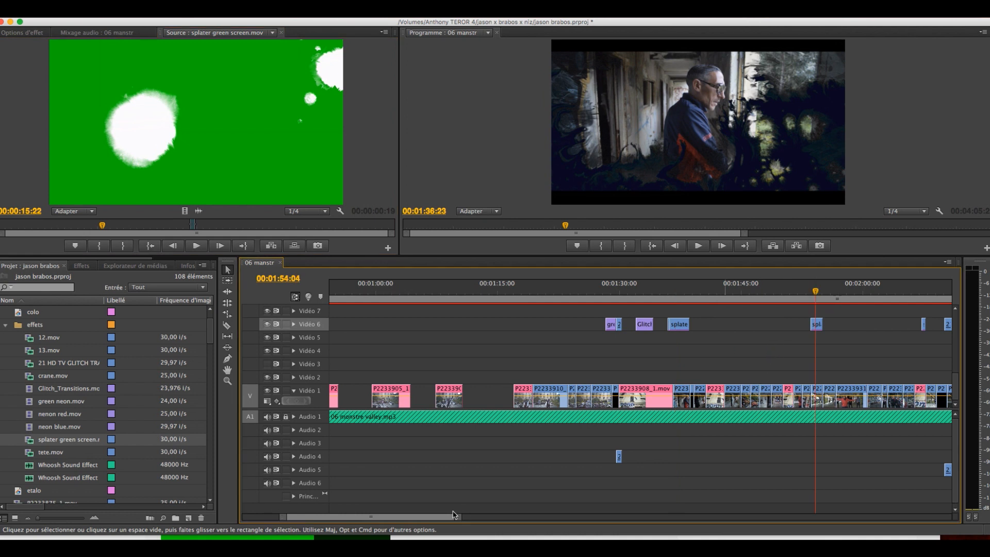
pyautogui.moveTo(491, 520); pyautogui.dragTo(492, 520)
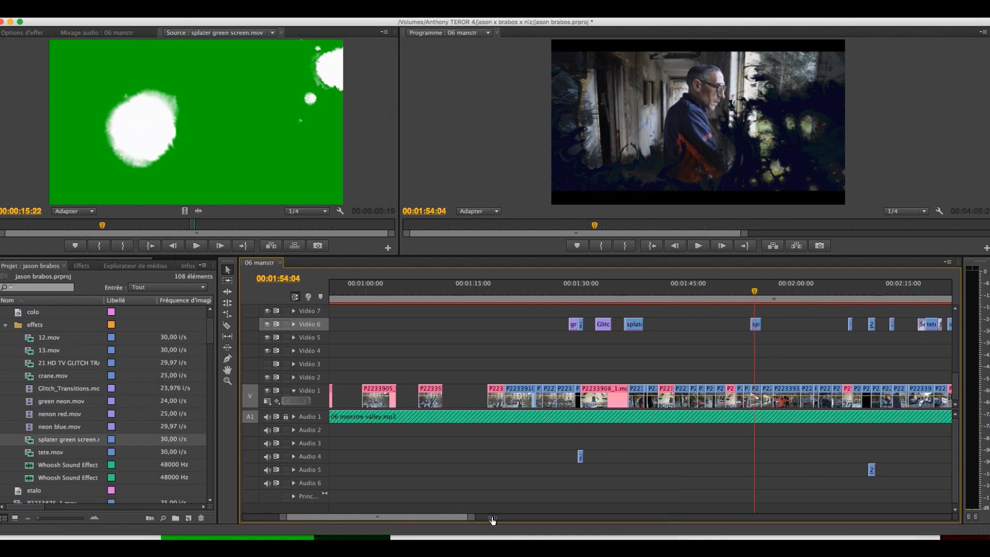
pyautogui.scroll(-2, 594, 324)
pyautogui.click(542, 292)
pyautogui.click(843, 292)
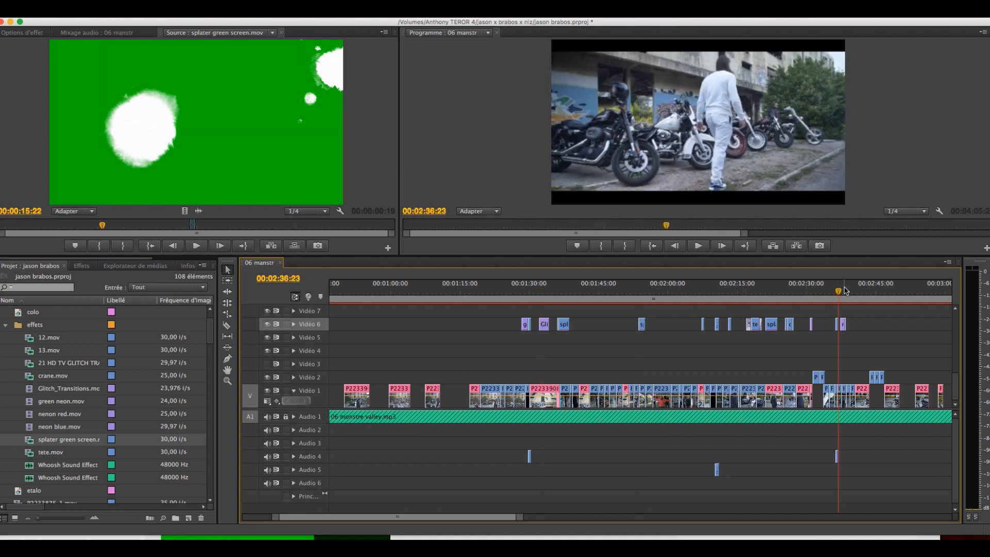
# Inspect the crane.mov overlays around 00:02:26 and the splatter clip around 00:02:22 on Vidéo 6
pyautogui.click(791, 292)
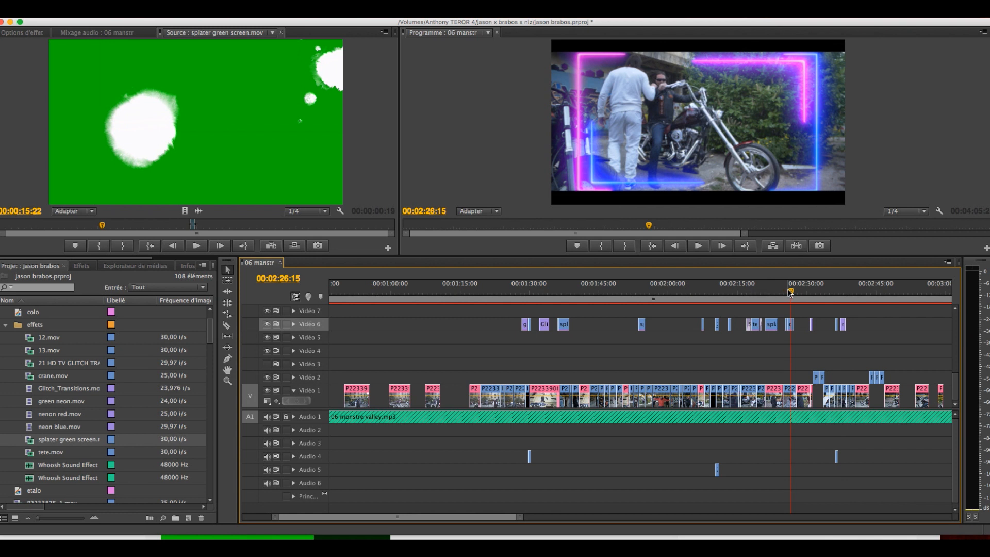
pyautogui.click(790, 292)
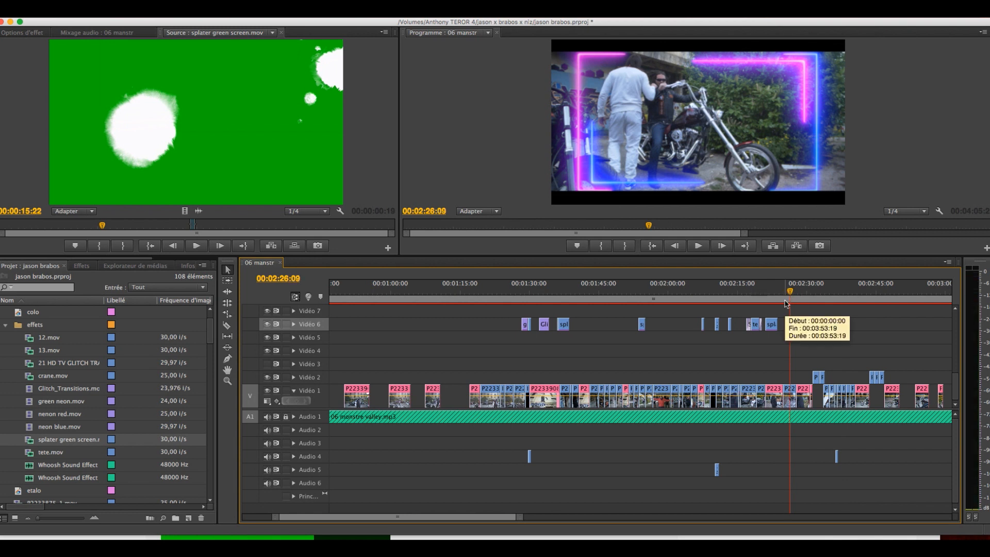
pyautogui.click(774, 292)
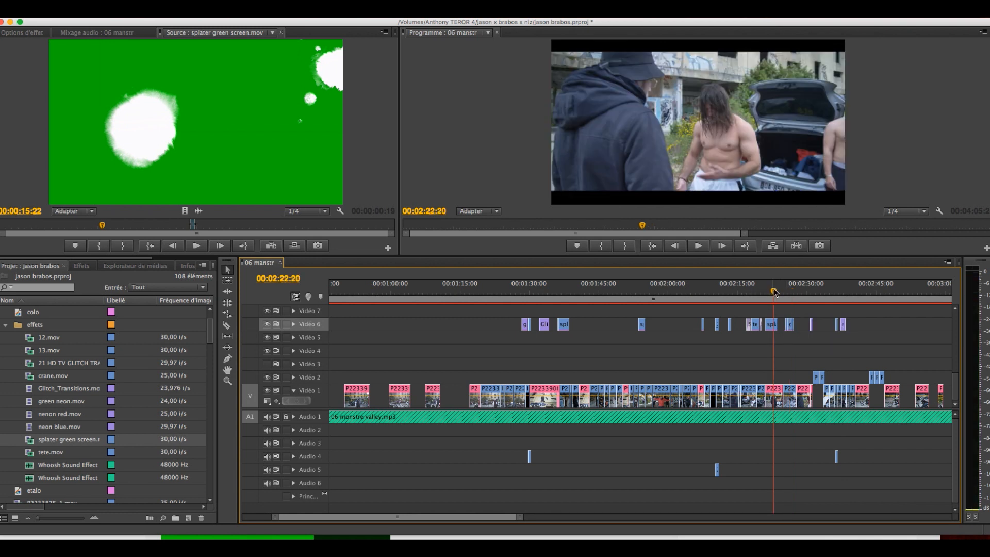
pyautogui.click(790, 292)
pyautogui.moveTo(787, 292); pyautogui.dragTo(787, 292)
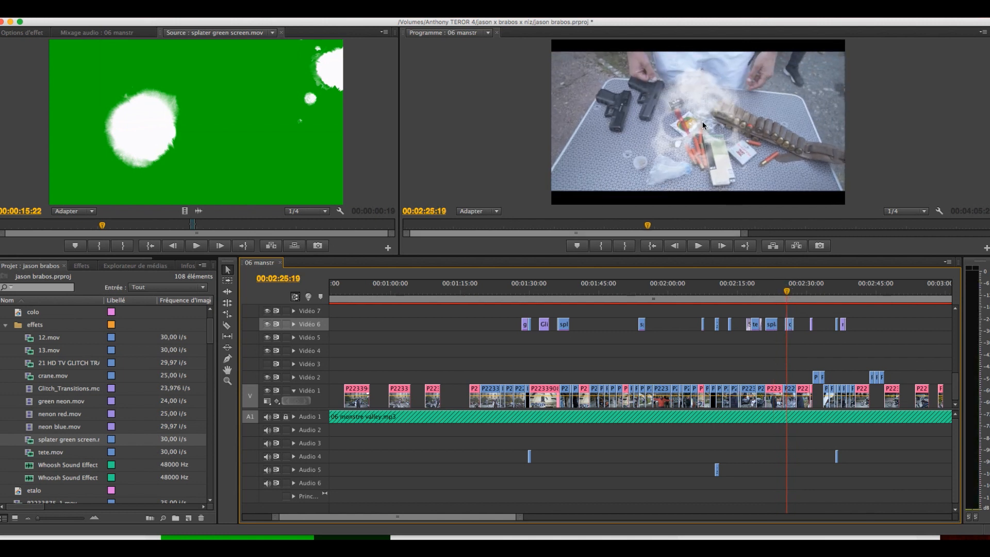
pyautogui.click(771, 290)
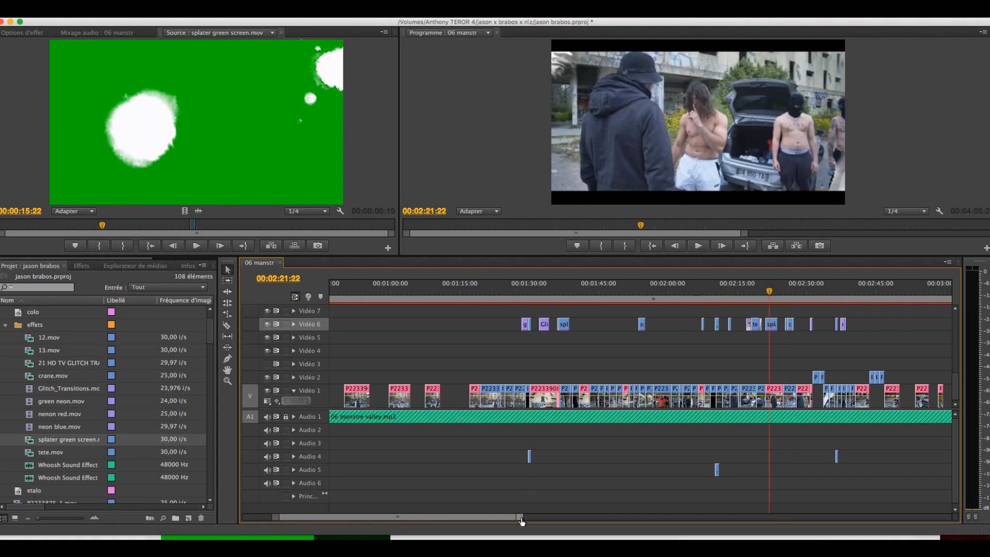
# Examine the splatter and tete.mov overlay clips on Vidéo 6 closely between 00:02:19 and 00:02:22
pyautogui.moveTo(469, 518); pyautogui.dragTo(421, 521)
pyautogui.press('space')
pyautogui.click(589, 287)
pyautogui.press('space')
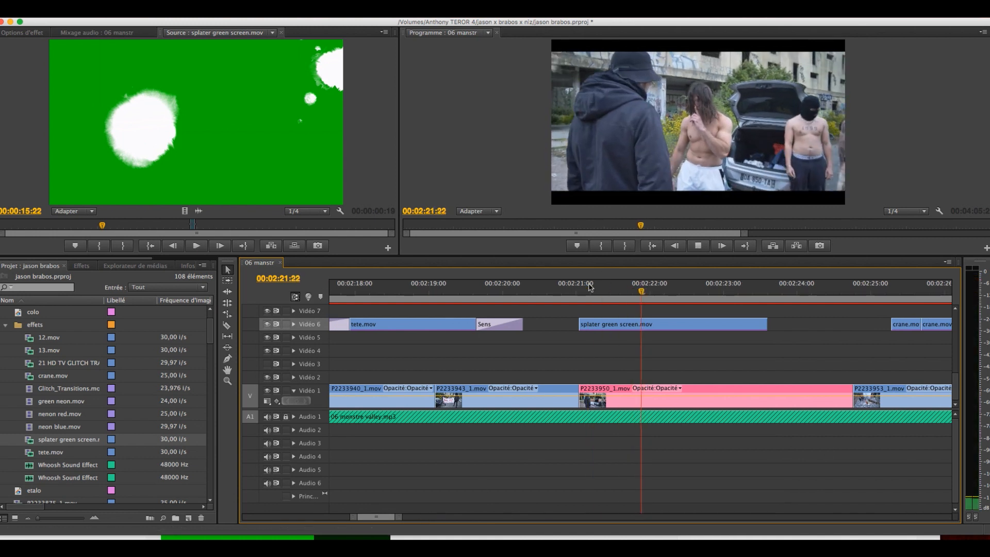
pyautogui.moveTo(633, 291)
pyautogui.mouseDown()
pyautogui.moveTo(586, 296)
pyautogui.moveTo(635, 293)
pyautogui.mouseUp()
pyautogui.click(413, 294)
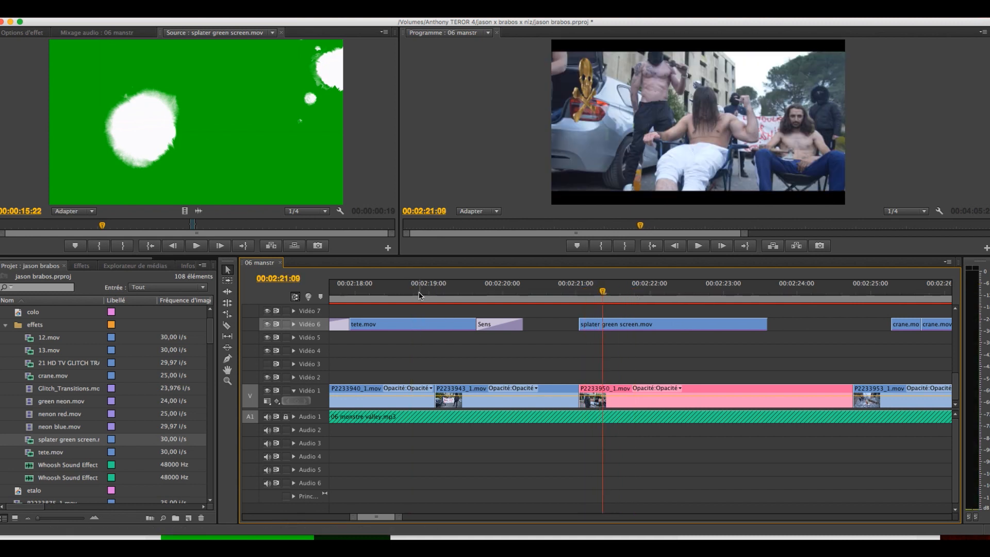
pyautogui.click(419, 295)
pyautogui.moveTo(420, 294); pyautogui.dragTo(482, 298)
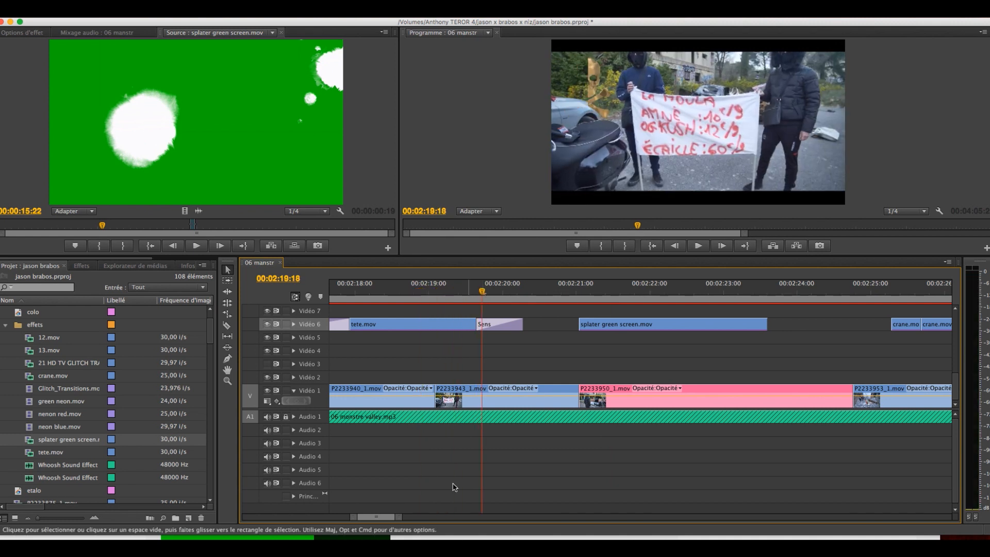
# Play the sequence from 00:02:04:10 to about 00:02:24 in the enlarged program monitor
pyautogui.moveTo(399, 518); pyautogui.dragTo(639, 518)
pyautogui.click(598, 295)
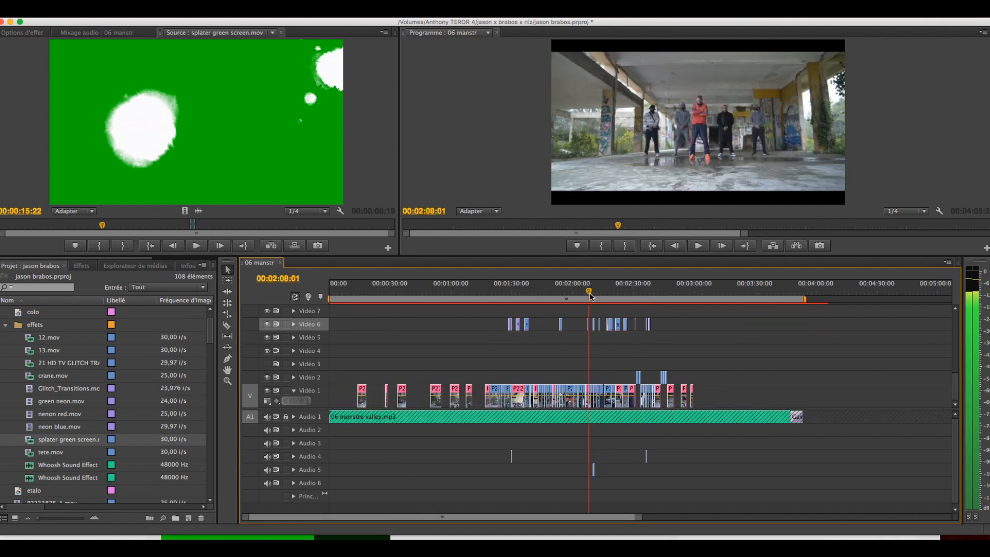
pyautogui.click(581, 292)
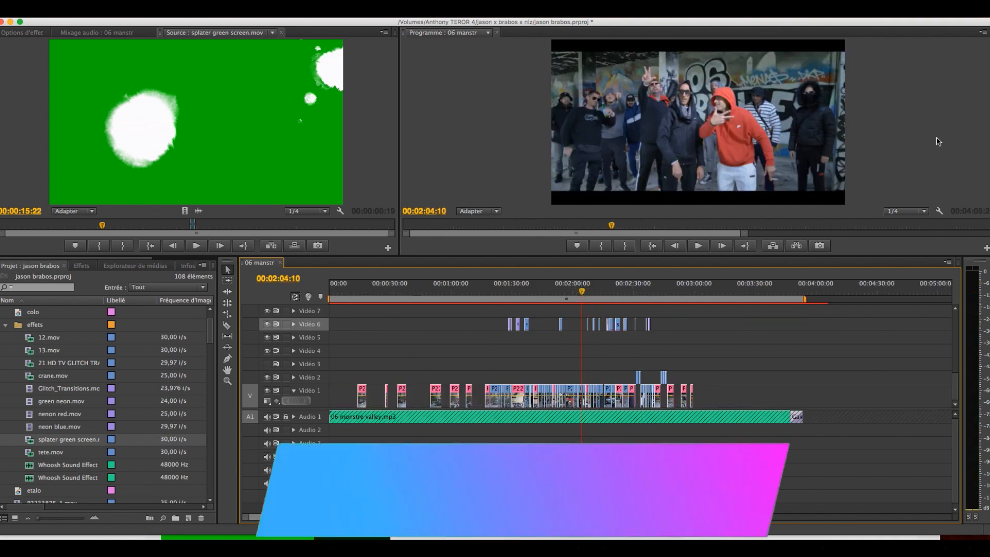
pyautogui.press('`')
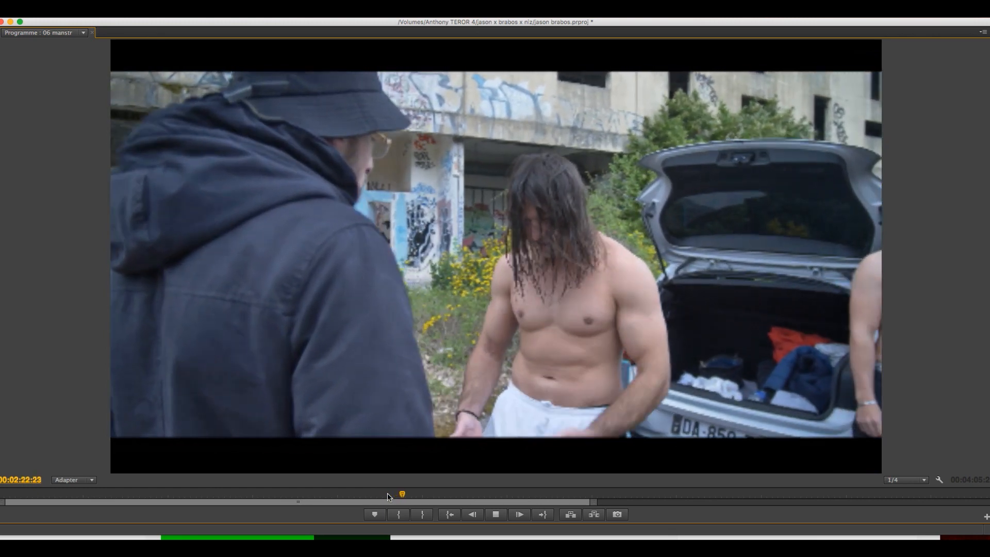
pyautogui.press('space')
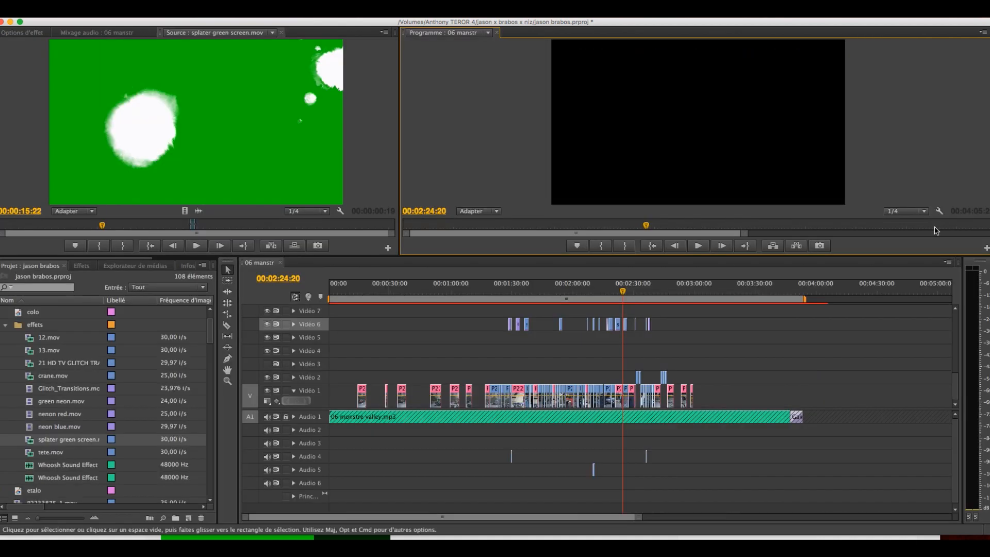
# Show the whole edit in the timeline and move the playhead to 00:02:14:15
pyautogui.press('-')
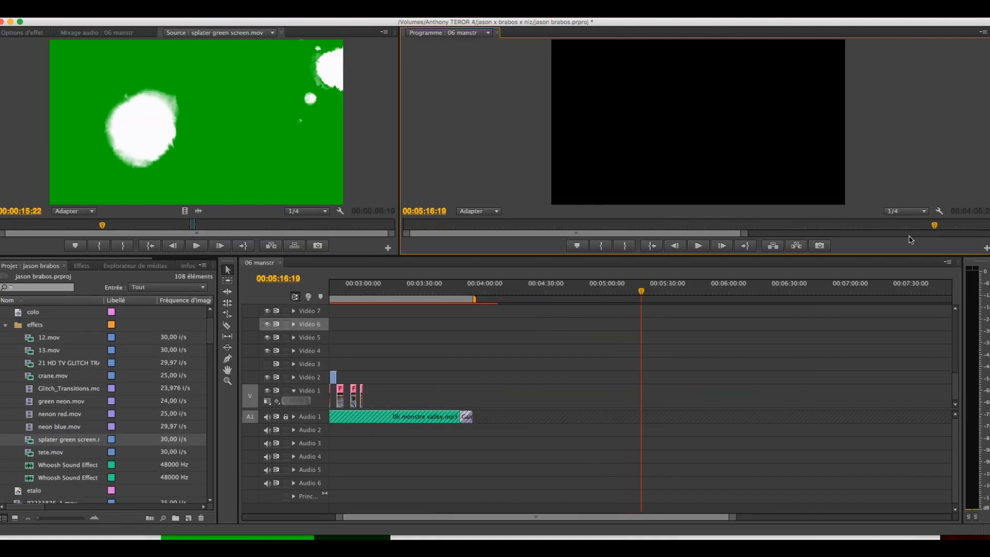
pyautogui.click(398, 295)
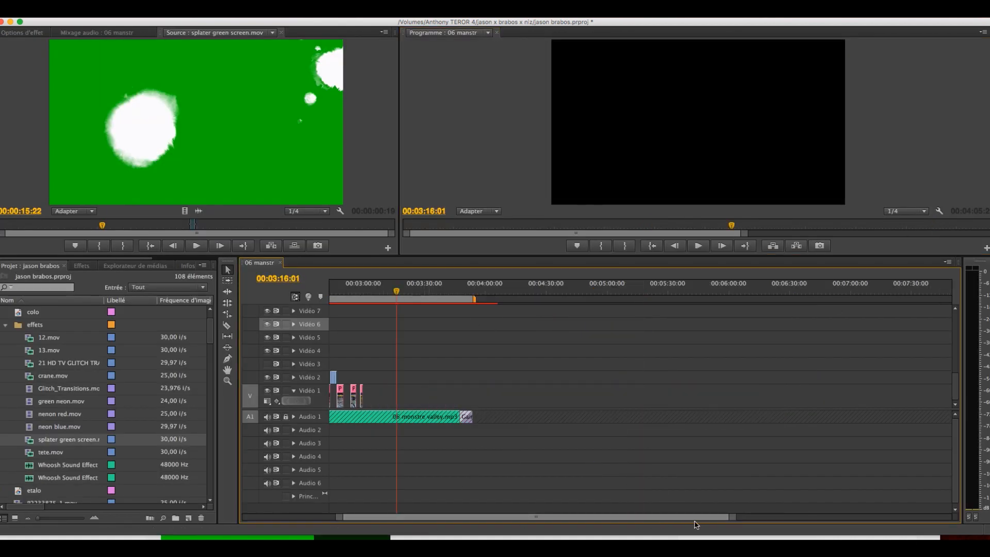
pyautogui.press('-')
pyautogui.press('-')
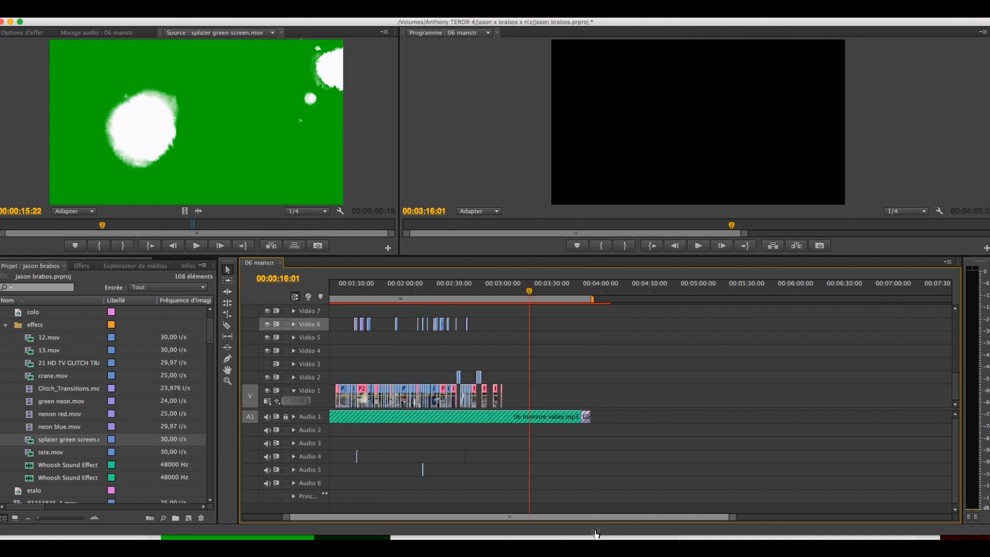
pyautogui.click(521, 294)
pyautogui.moveTo(521, 294); pyautogui.dragTo(509, 294)
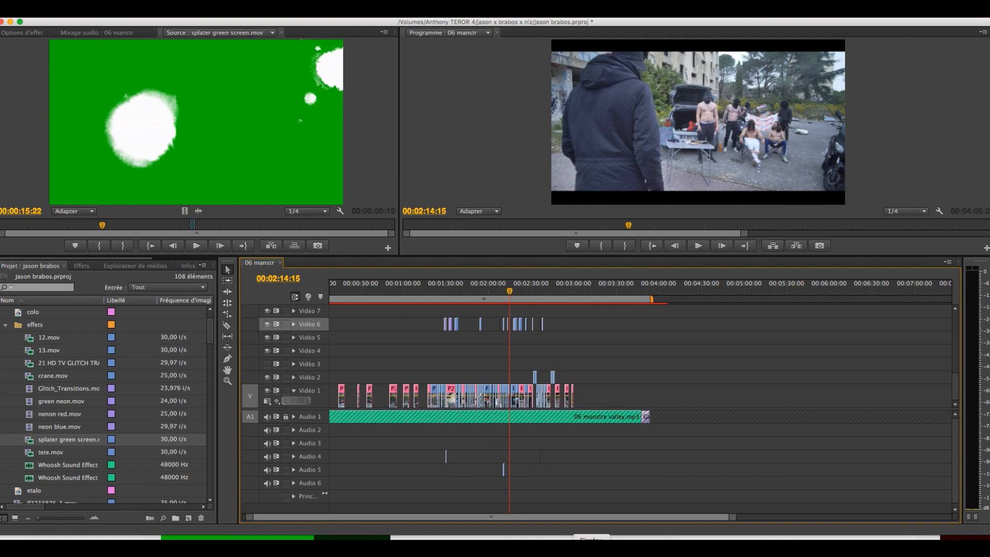
# Switch to the browser and look through the YouTube results for green screen overlay videos
pyautogui.click(592, 553)
pyautogui.scroll(-2, 465, 262)
pyautogui.scroll(-12, 465, 262)
pyautogui.scroll(-5, 474, 270)
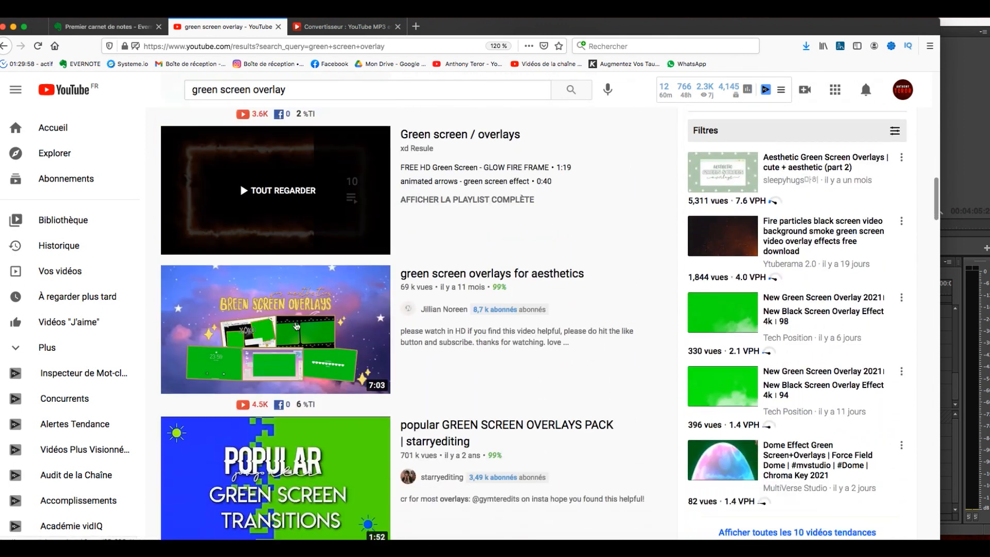
# Search YouTube for "green screen splatter"
pyautogui.scroll(15, 299, 320)
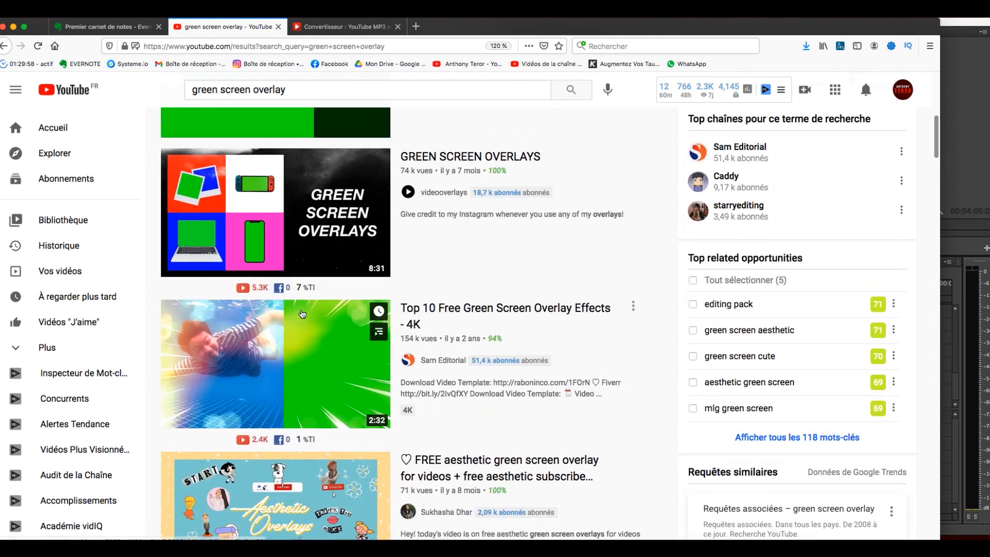
pyautogui.scroll(7, 302, 314)
pyautogui.doubleClick(256, 90)
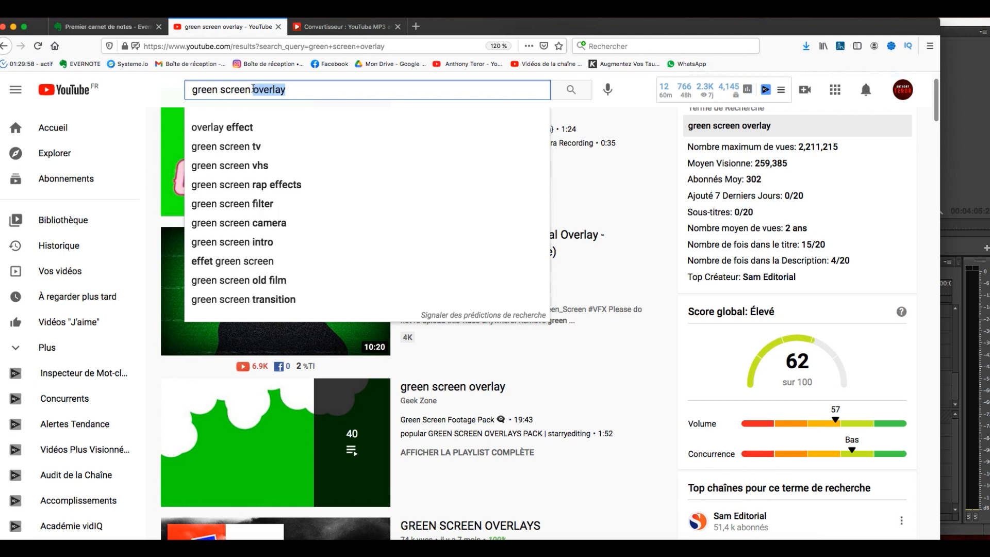
pyautogui.write('splater')
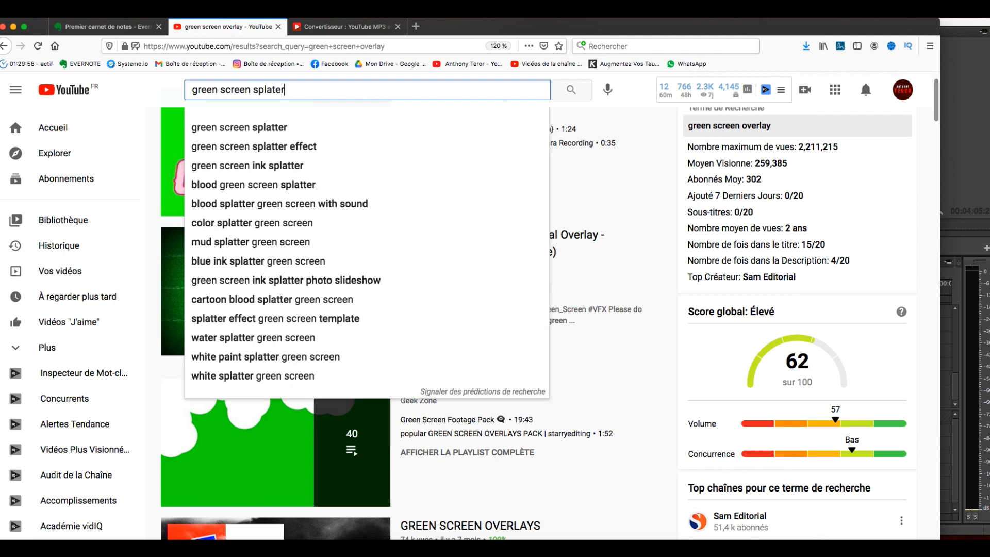
pyautogui.click(244, 128)
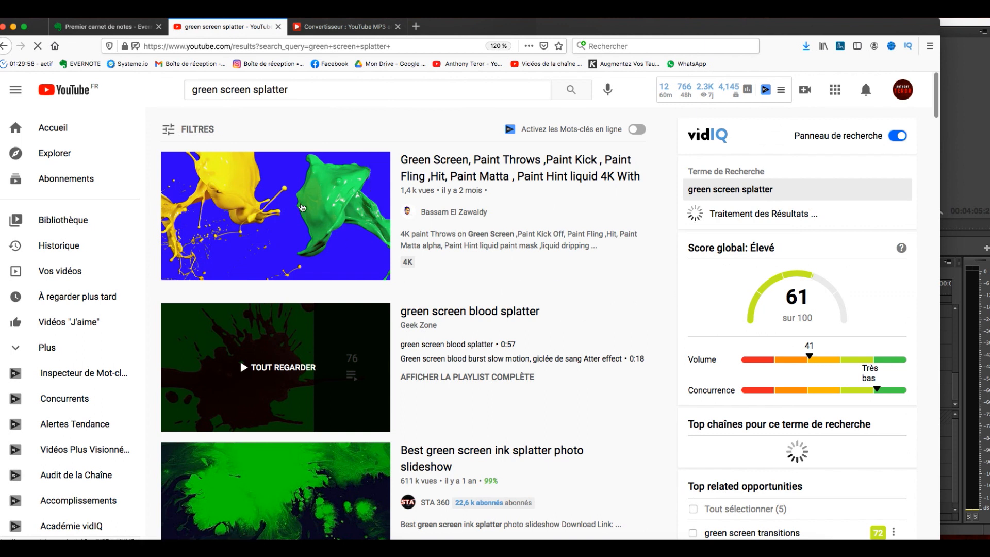
# Look through the splatter results and open the video "Best green screen ink splatter photo slideshow"
pyautogui.scroll(-4, 300, 370)
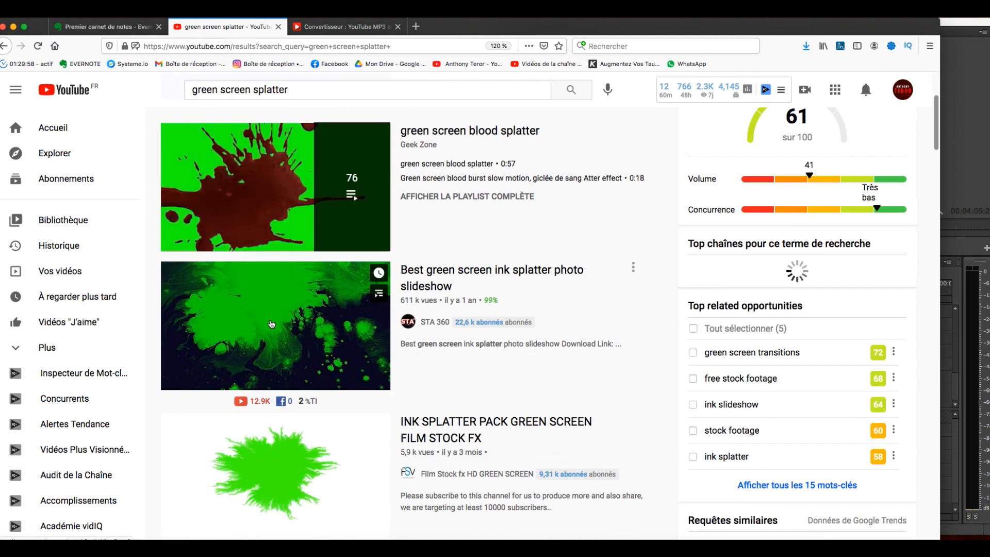
pyautogui.scroll(-2, 303, 422)
pyautogui.click(405, 164)
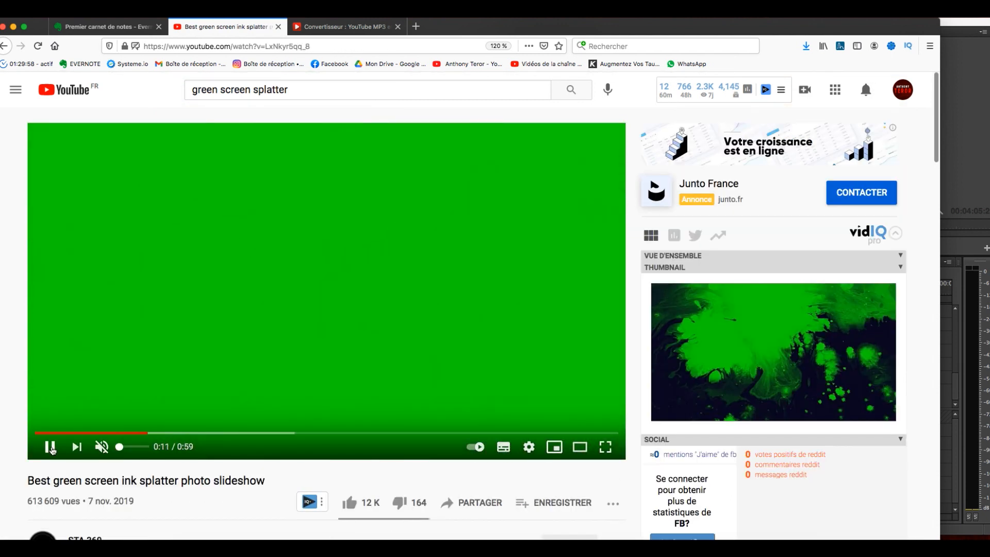
# Copy the ink splatter video's URL, convert it to MP4 HD on noTube and download the file
pyautogui.click(244, 45)
pyautogui.press('super+c')
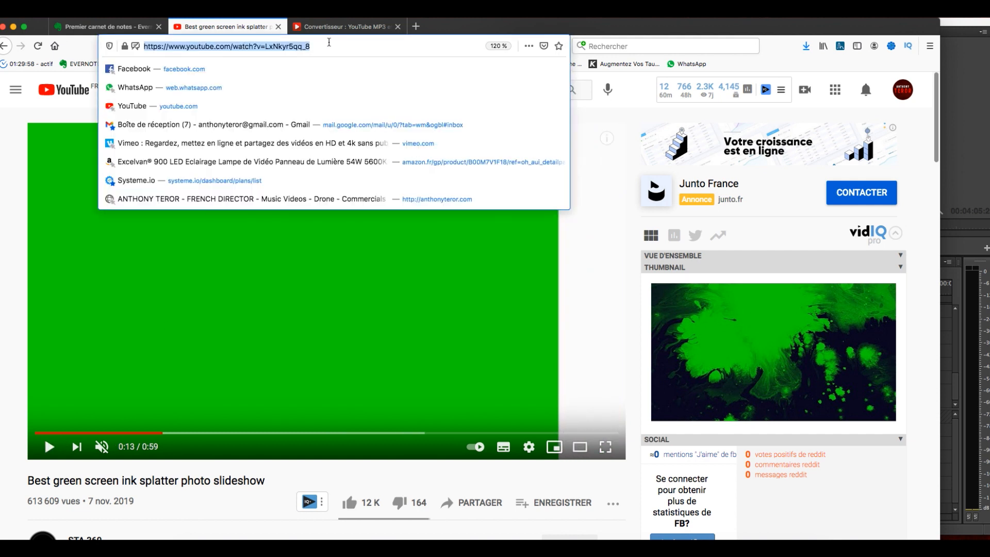
pyautogui.click(335, 27)
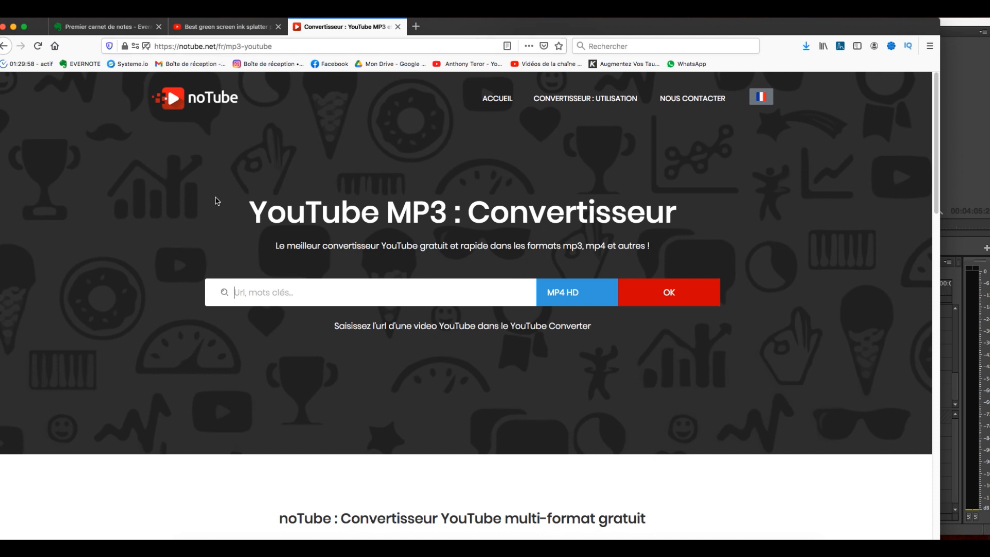
pyautogui.press('super+v')
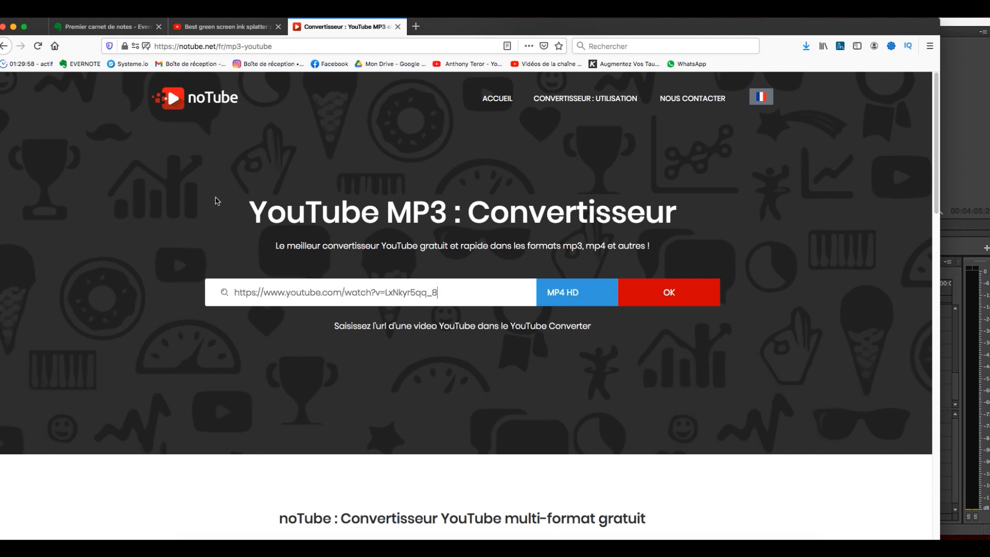
pyautogui.click(669, 292)
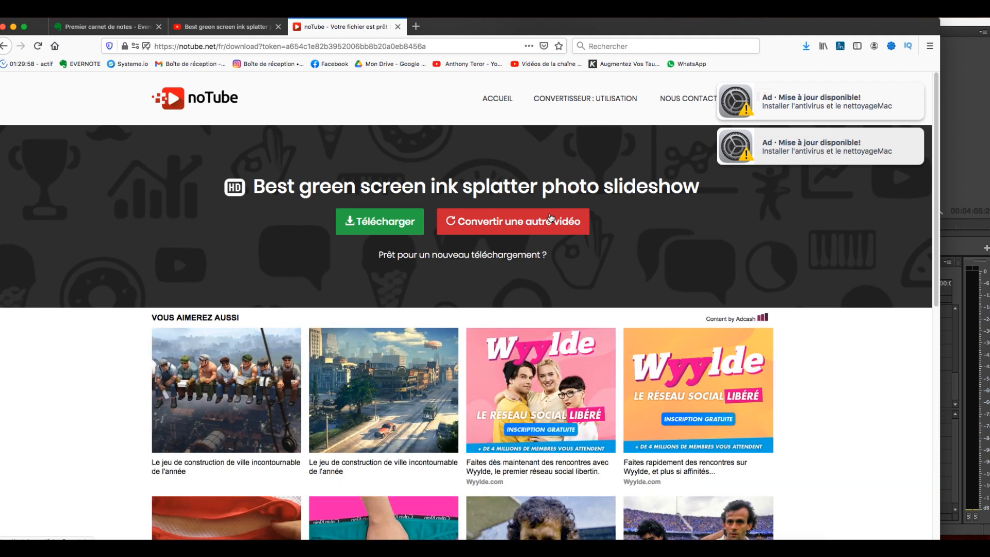
pyautogui.click(374, 223)
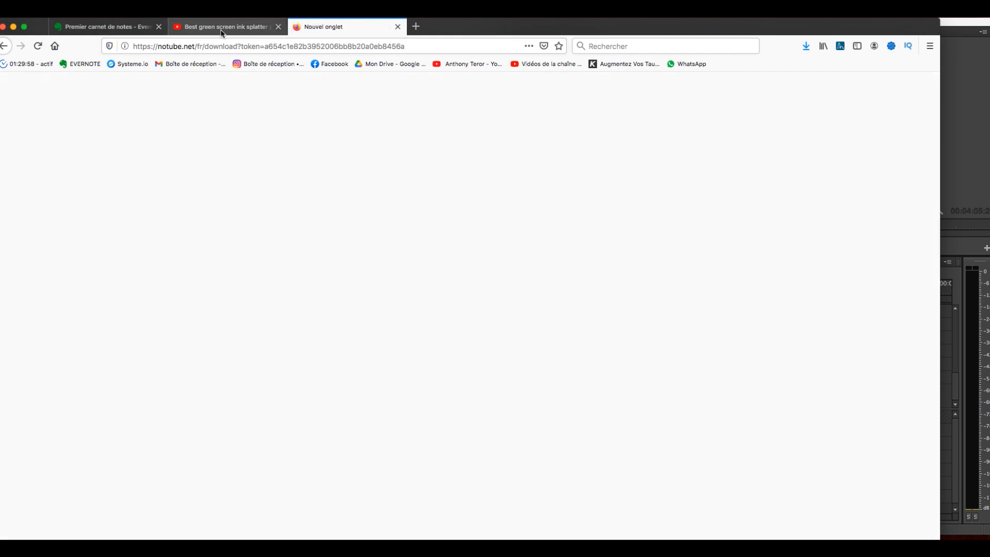
# Return to YouTube and look through the results for "green screen effects transitions"
pyautogui.click(221, 29)
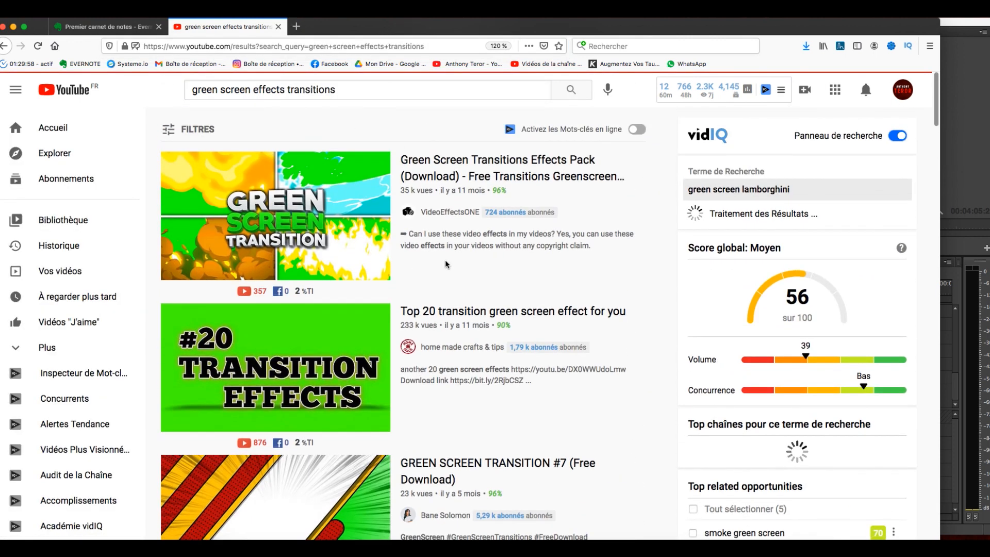
pyautogui.scroll(-10, 446, 264)
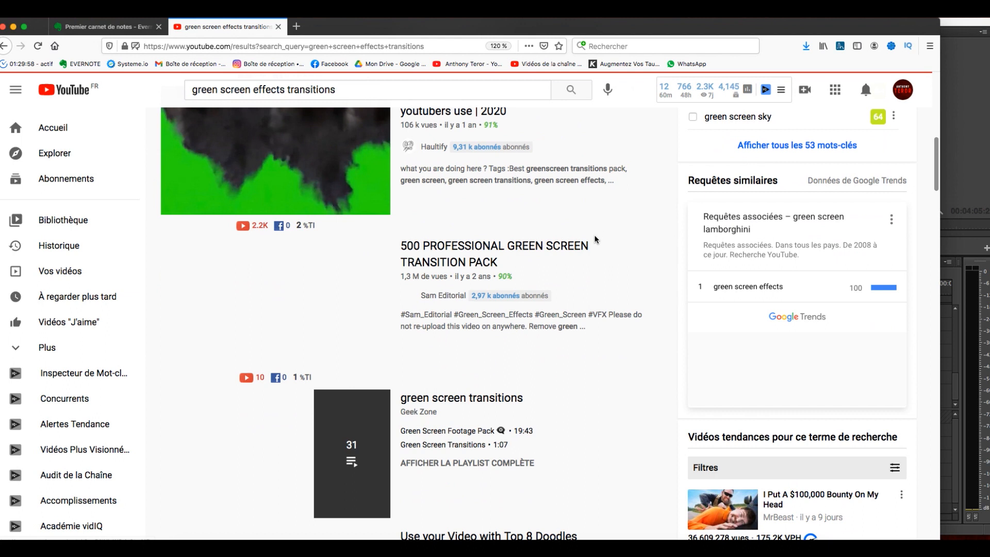
pyautogui.scroll(10, 595, 239)
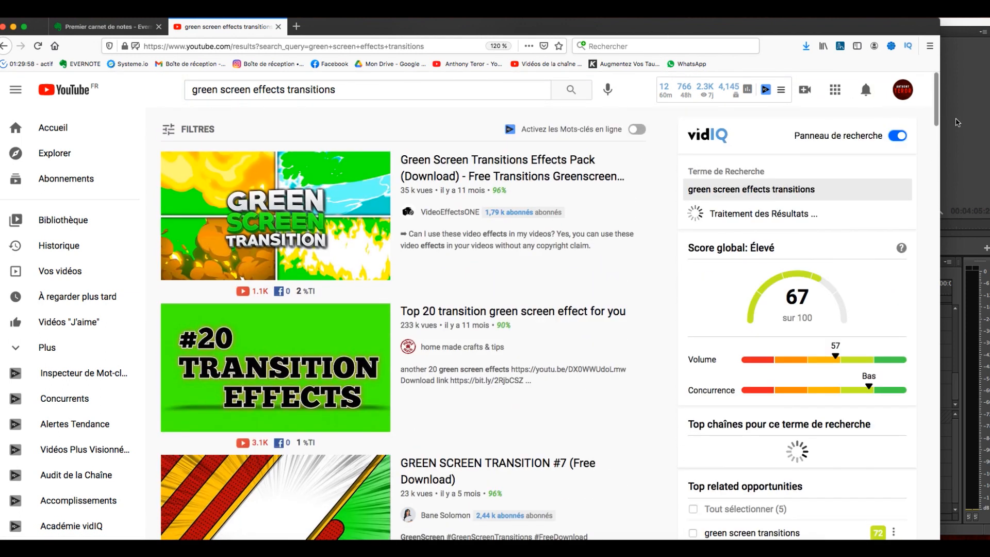
# Switch to Premiere Pro, open green neon.mov from the effets bin as source and scrub it to 00:03:59:12
pyautogui.click(964, 140)
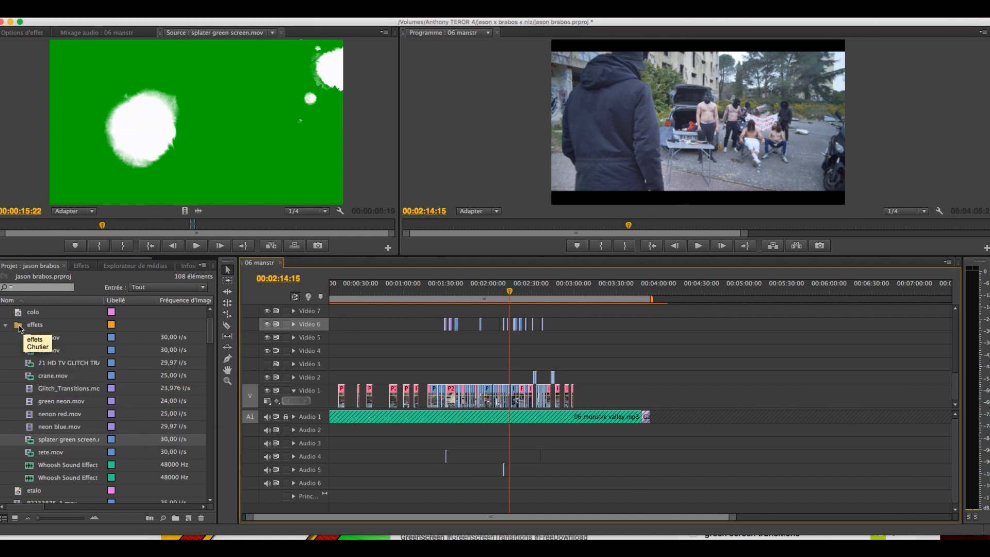
pyautogui.click(30, 403)
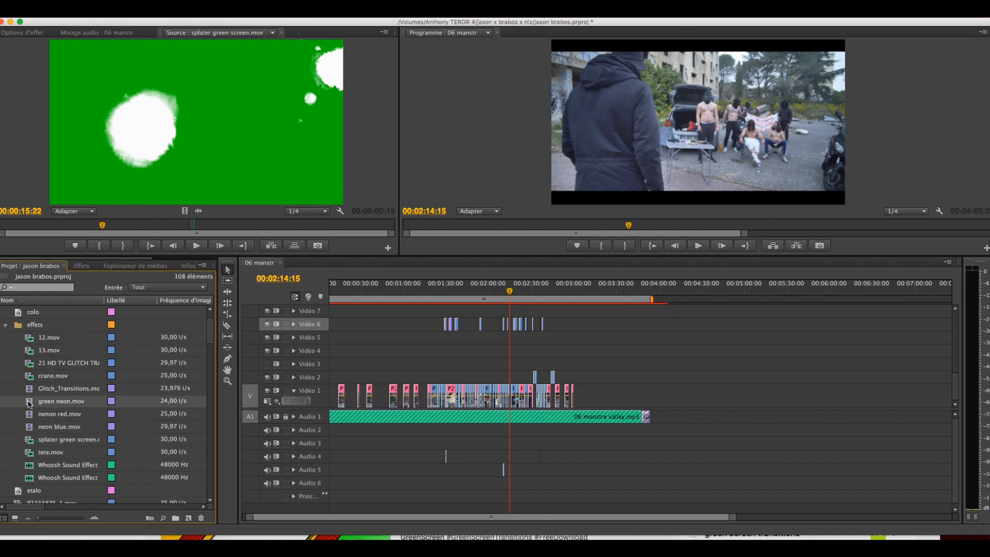
pyautogui.doubleClick(30, 403)
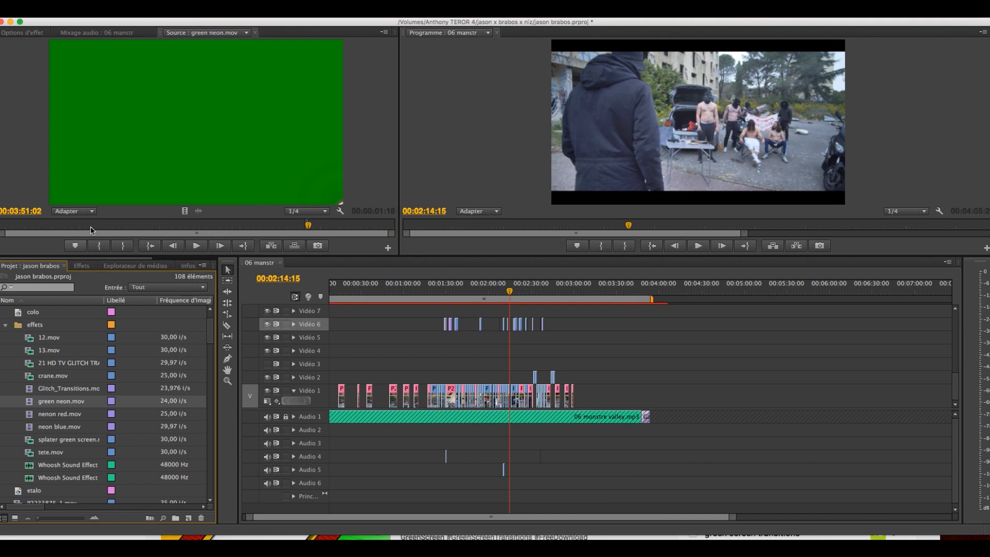
pyautogui.moveTo(92, 230); pyautogui.dragTo(321, 237)
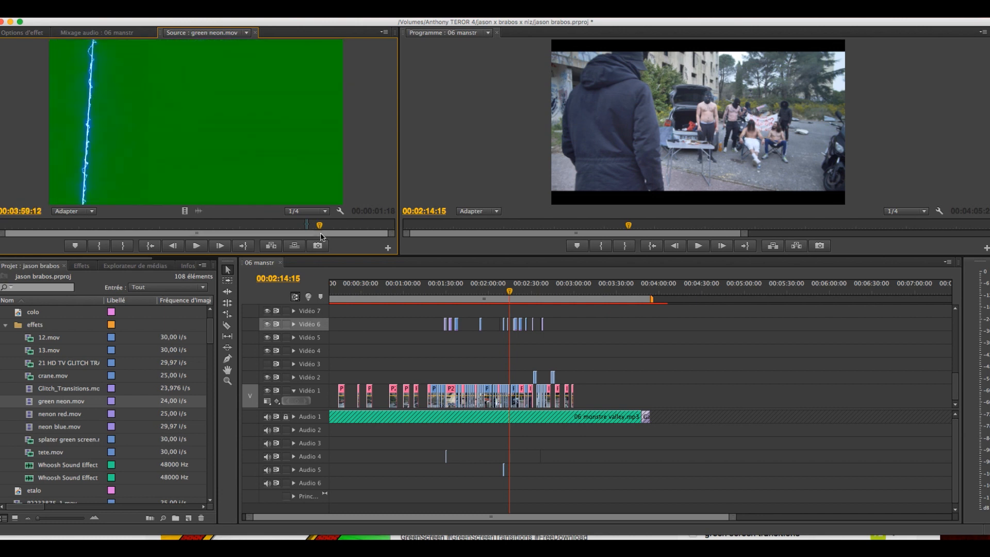
# Play the sequence from 00:01:18:10 to 00:01:35:21 to review the neon and glitch overlays on Vidéo 6
pyautogui.click(445, 295)
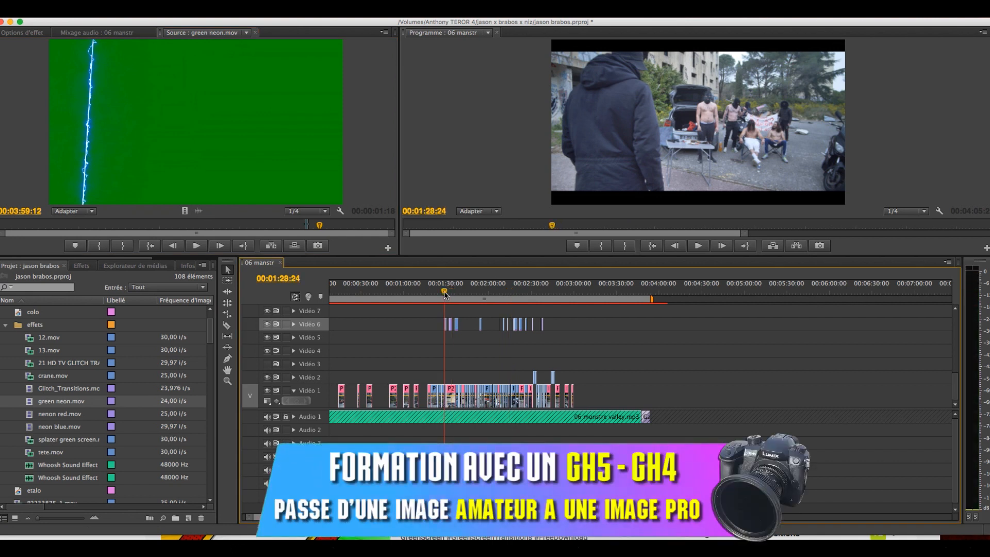
pyautogui.press('=')
pyautogui.press('=')
pyautogui.moveTo(579, 290)
pyautogui.mouseDown()
pyautogui.moveTo(733, 290)
pyautogui.moveTo(582, 292)
pyautogui.mouseUp()
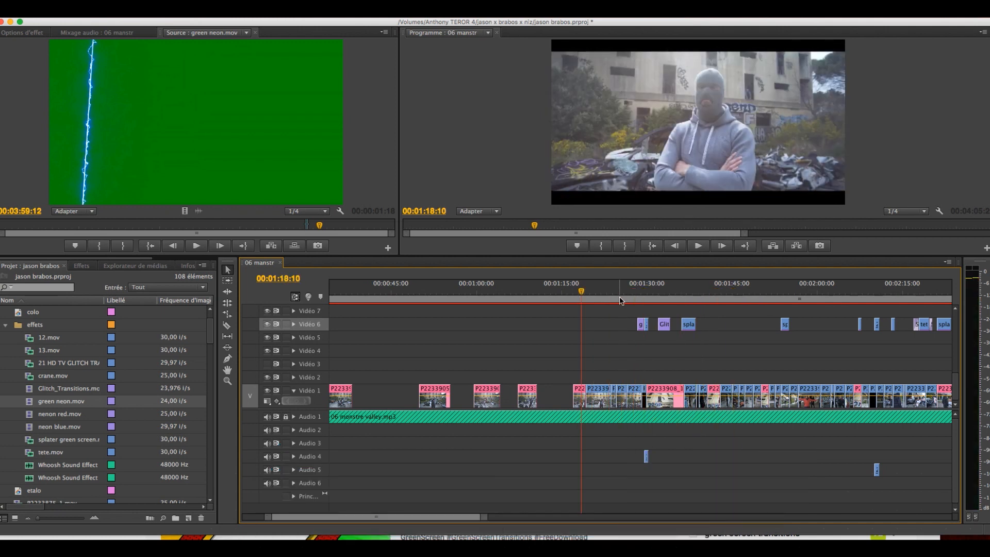
pyautogui.press('=')
pyautogui.press('=')
pyautogui.press('space')
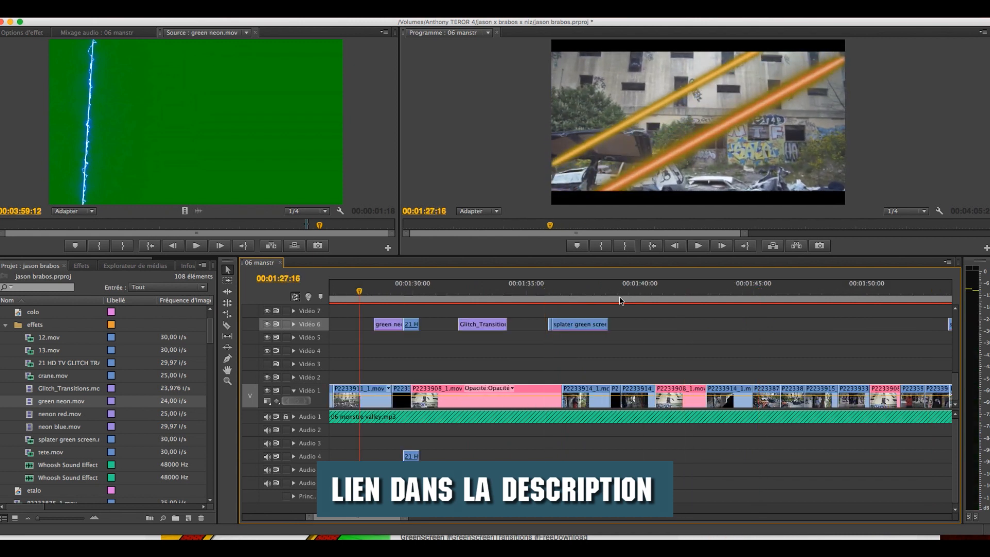
pyautogui.press('space')
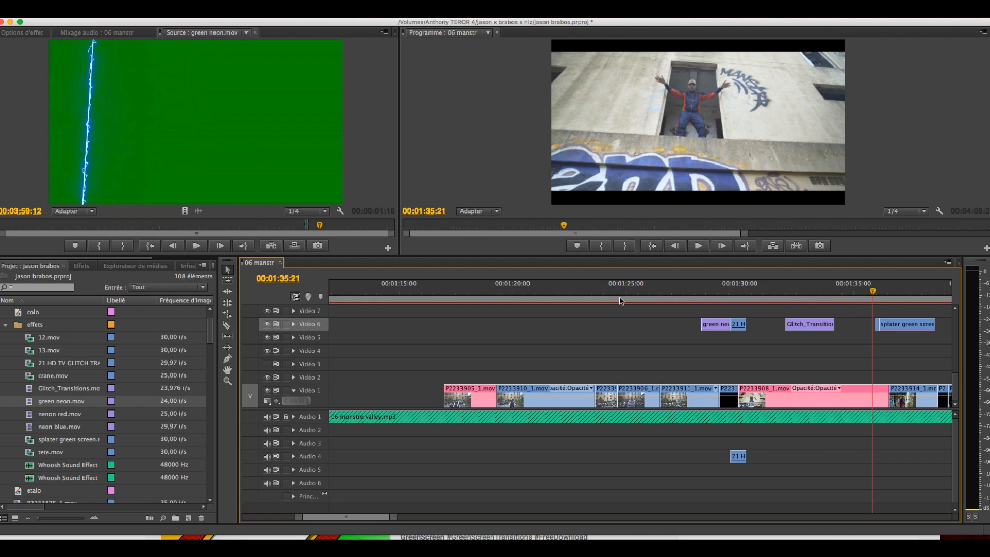
# Examine the shots following the splatter clip and move the playhead to 00:01:39:12
pyautogui.press('=')
pyautogui.press('space')
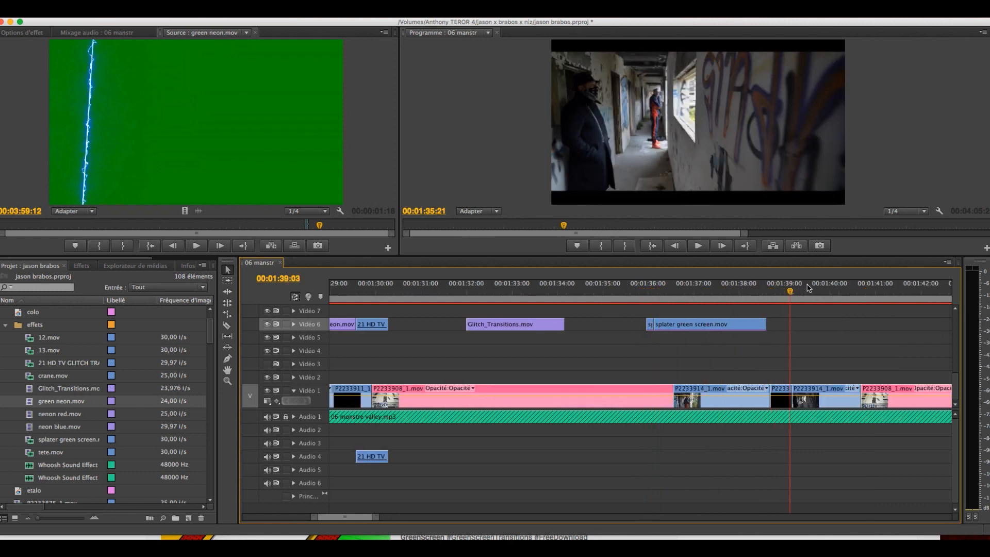
pyautogui.moveTo(838, 288)
pyautogui.mouseDown()
pyautogui.moveTo(868, 292)
pyautogui.moveTo(844, 293)
pyautogui.mouseUp()
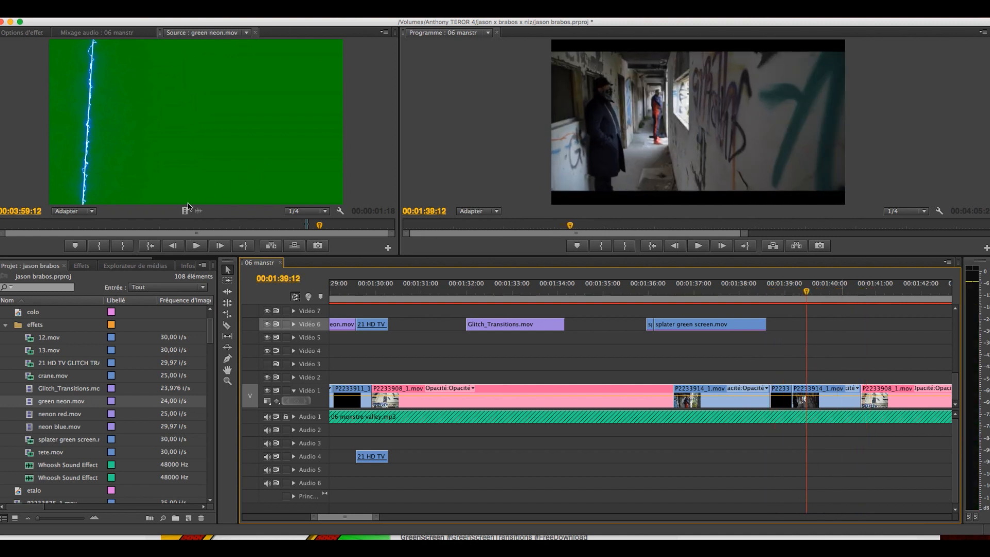
# Mark an in point at 00:03:55:01 in green neon.mov and place the clip on Vidéo 6 at 00:01:40:09
pyautogui.press('j')
pyautogui.moveTo(319, 227); pyautogui.dragTo(315, 227)
pyautogui.press('i')
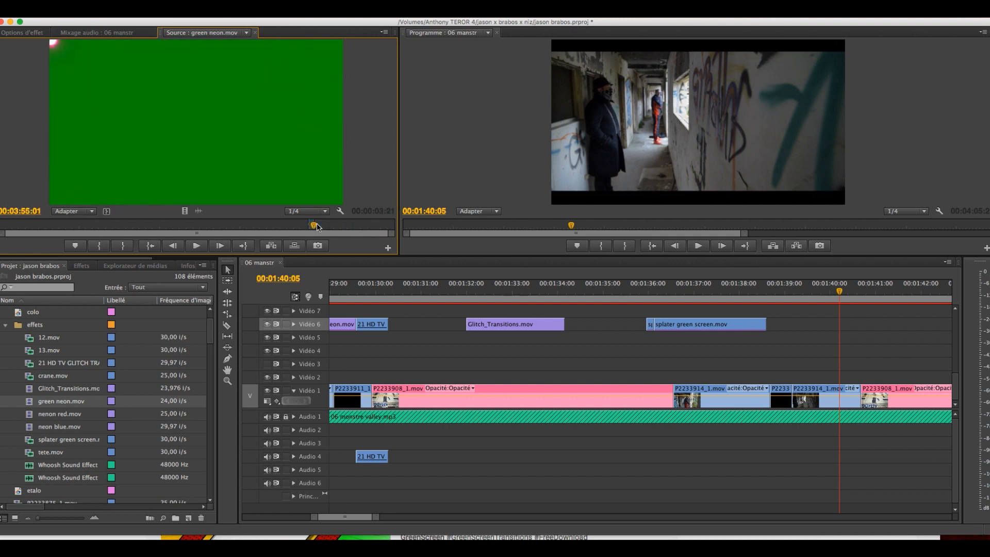
pyautogui.moveTo(842, 354); pyautogui.dragTo(853, 308)
pyautogui.moveTo(846, 292)
pyautogui.mouseDown()
pyautogui.moveTo(869, 289)
pyautogui.moveTo(860, 325)
pyautogui.moveTo(871, 328)
pyautogui.moveTo(847, 330)
pyautogui.mouseUp()
# Apply UltraKey to the green neon.mov clip on Vidéo 6, sampling its green background as the key colour, and play the result
pyautogui.moveTo(210, 333)
pyautogui.mouseDown()
pyautogui.moveTo(210, 503)
pyautogui.moveTo(209, 319)
pyautogui.mouseUp()
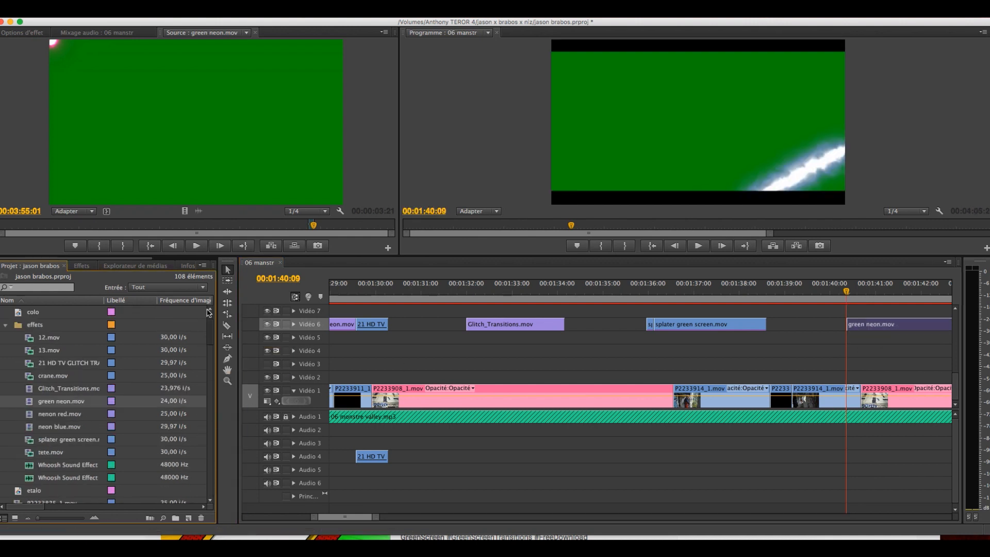
pyautogui.click(82, 266)
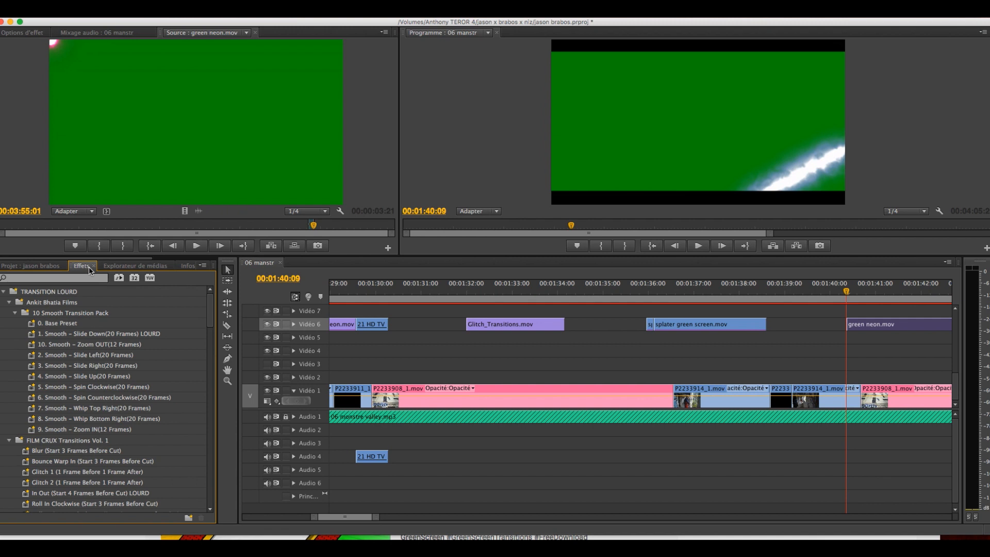
pyautogui.moveTo(209, 312); pyautogui.dragTo(187, 479)
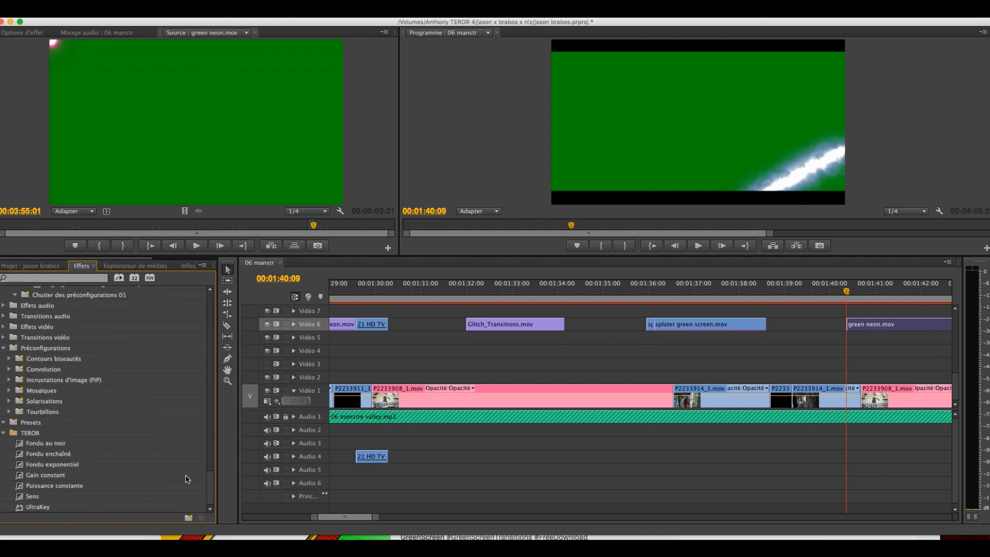
pyautogui.moveTo(20, 509); pyautogui.dragTo(884, 326)
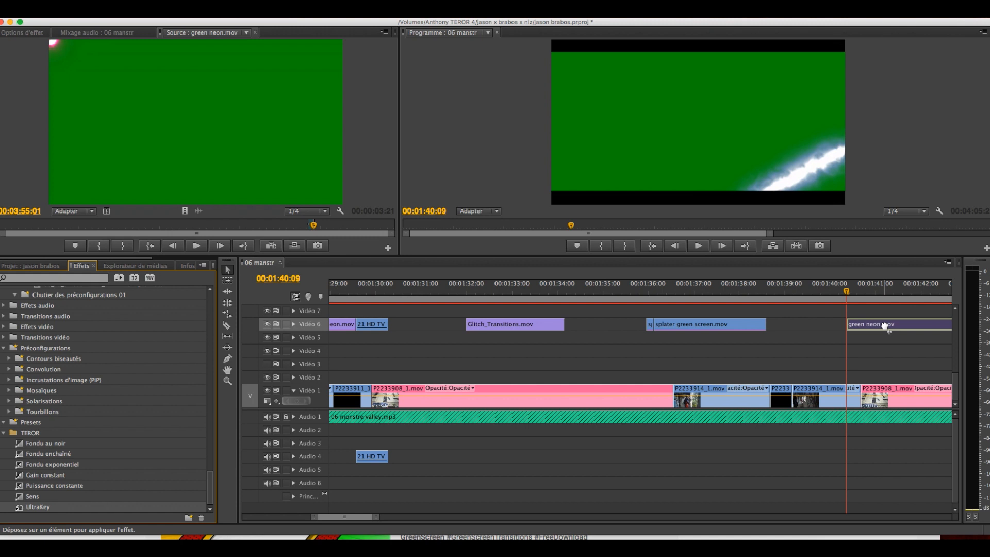
pyautogui.click(19, 34)
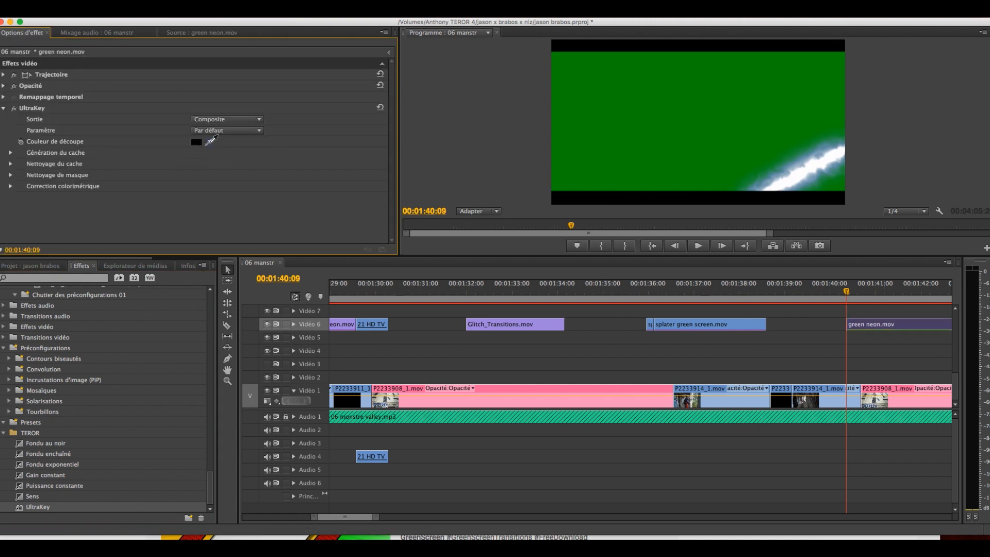
pyautogui.click(699, 247)
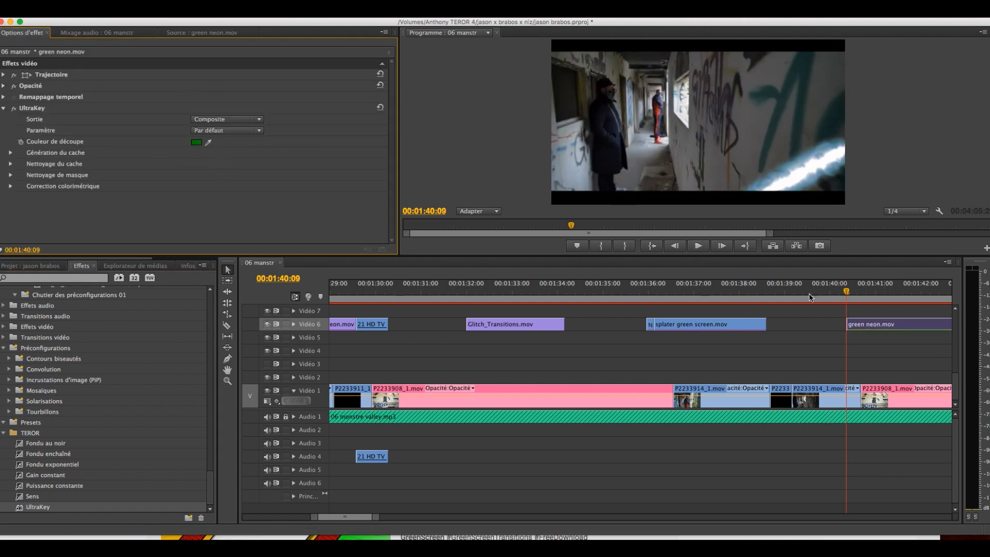
pyautogui.click(841, 295)
pyautogui.press('space')
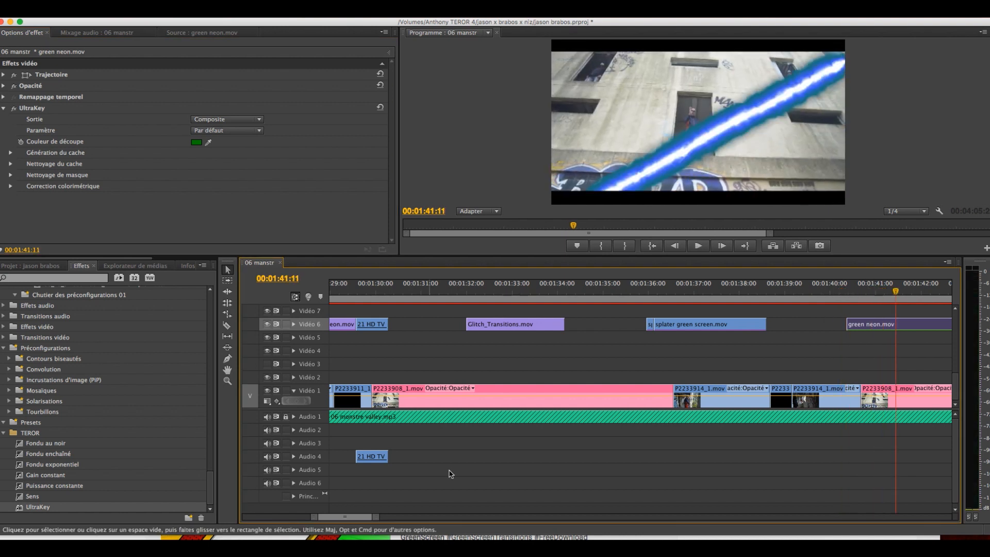
# Trim the start of the green neon.mov clip on Vidéo 6, move it to end at about 00:01:45:00, and play the result
pyautogui.moveTo(383, 517); pyautogui.dragTo(395, 517)
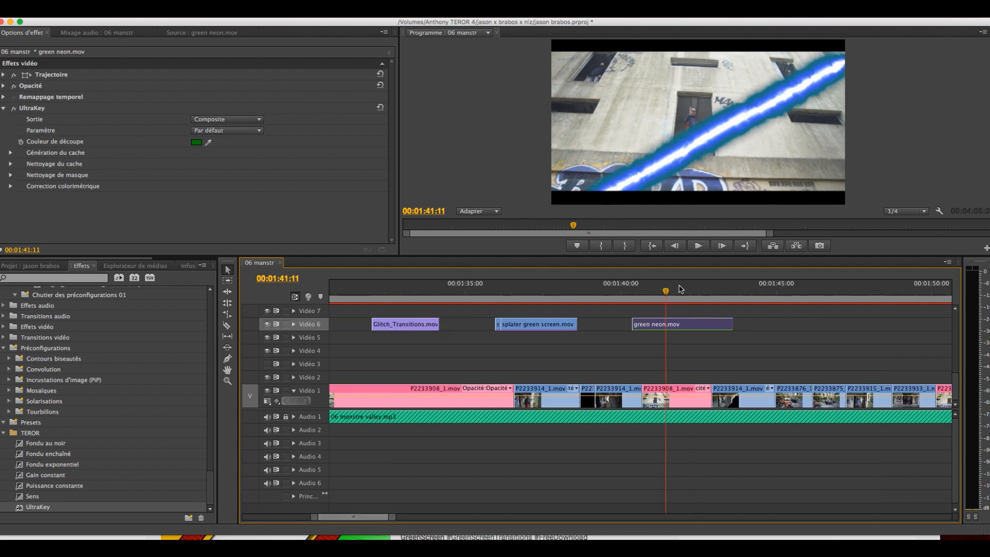
pyautogui.moveTo(668, 296); pyautogui.dragTo(666, 297)
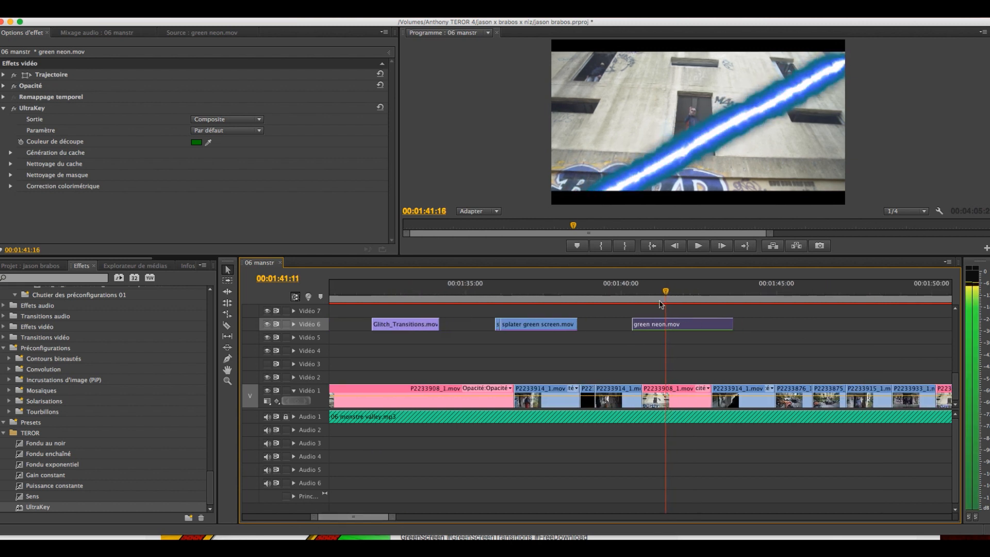
pyautogui.moveTo(628, 330); pyautogui.dragTo(736, 332)
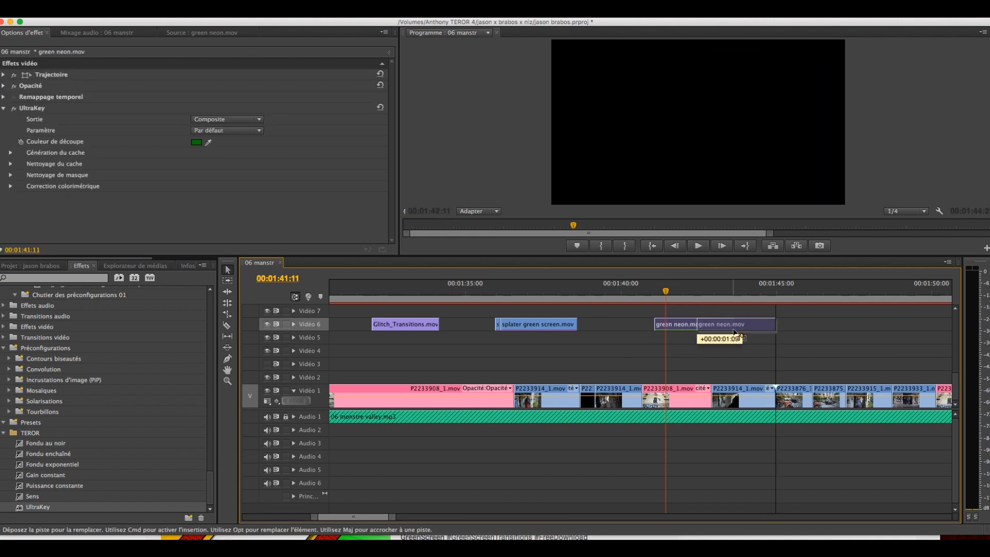
pyautogui.moveTo(697, 306); pyautogui.dragTo(696, 306)
pyautogui.click(692, 292)
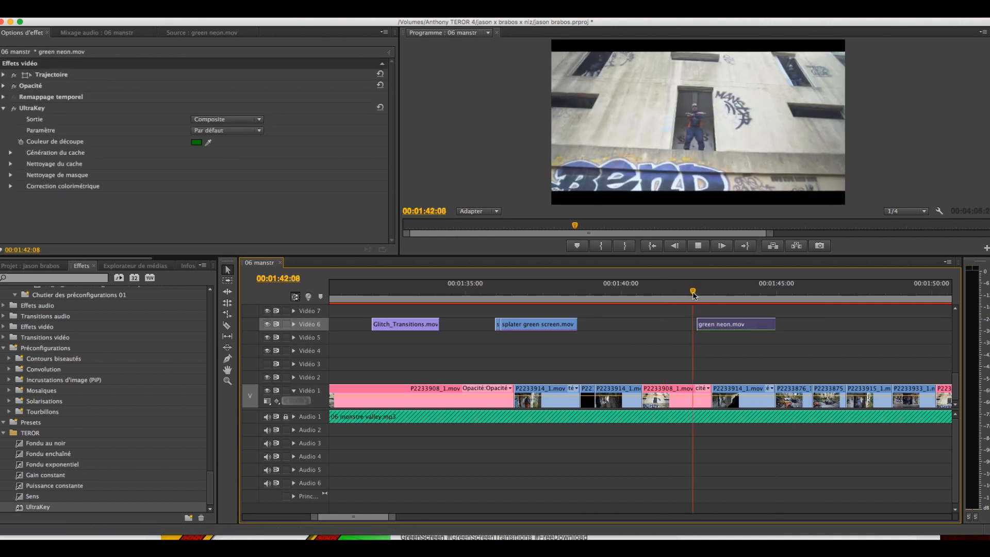
pyautogui.press('space')
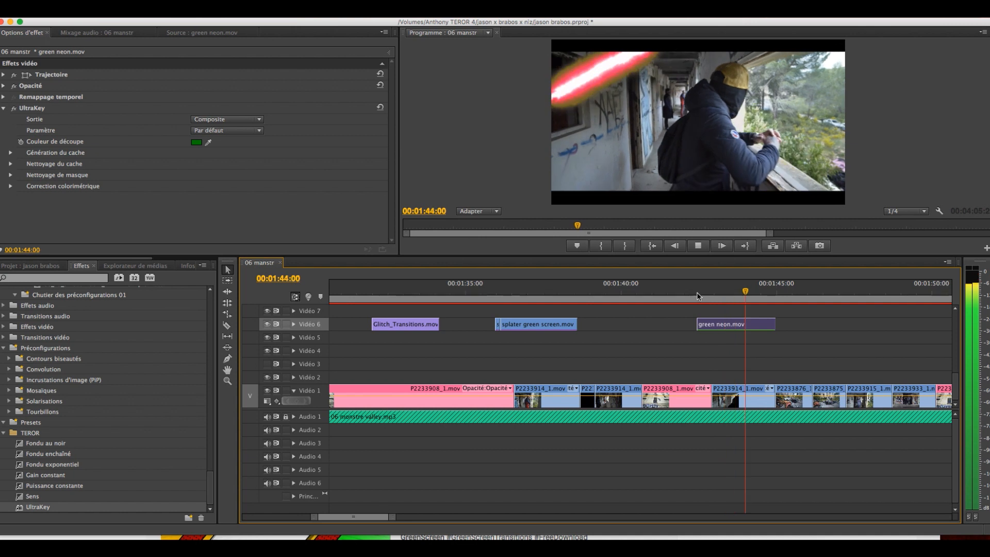
pyautogui.press('space')
# Trim the end of green neon.mov on Vidéo 6 to about 00:01:44:09 and split the clip at 00:01:42:17
pyautogui.moveTo(768, 327); pyautogui.dragTo(754, 328)
pyautogui.click(704, 292)
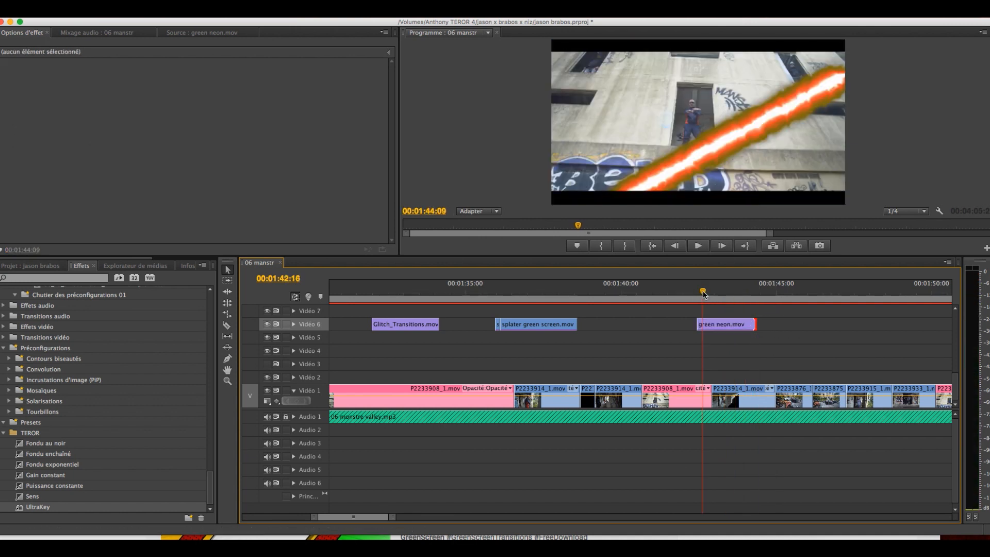
pyautogui.press('c')
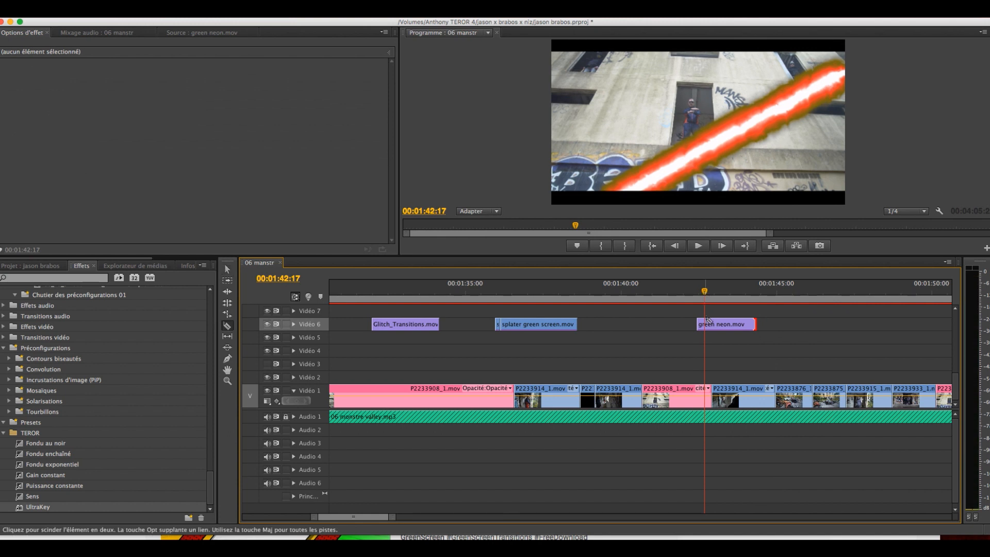
pyautogui.click(705, 324)
pyautogui.press('v')
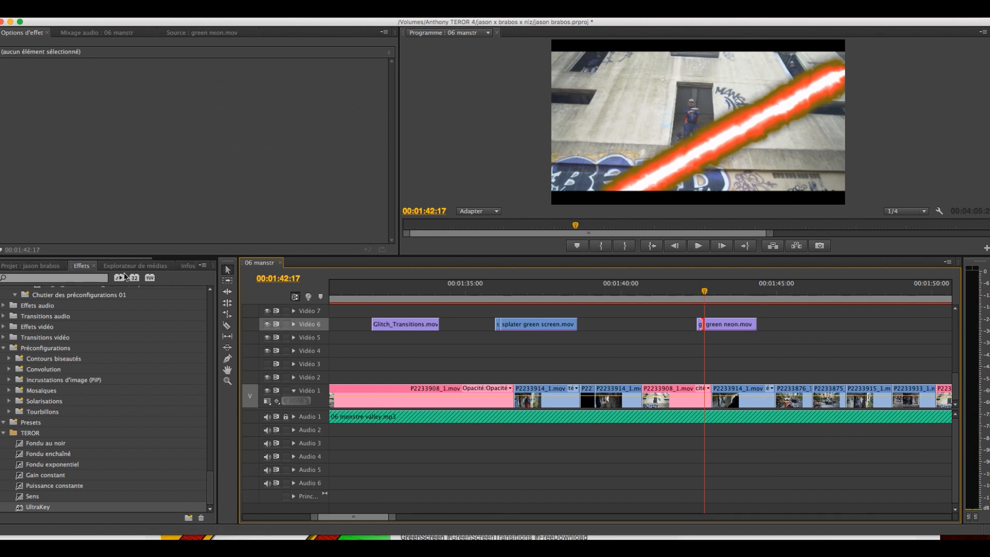
# Apply the Stutter (Start 3 Frames Before Cut) preset to the short first piece of green neon.mov and play it from 00:01:42:07
pyautogui.scroll(10, 138, 366)
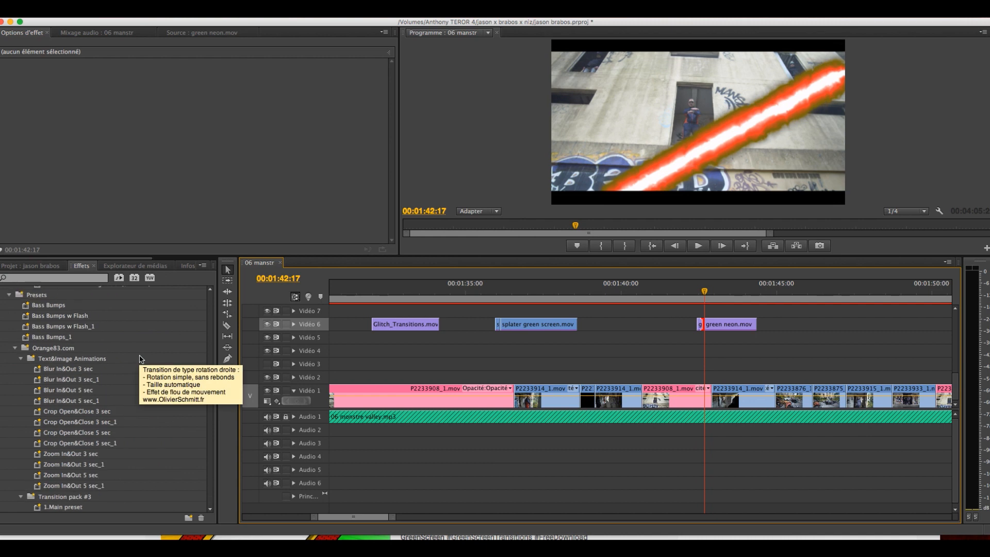
pyautogui.scroll(3, 139, 361)
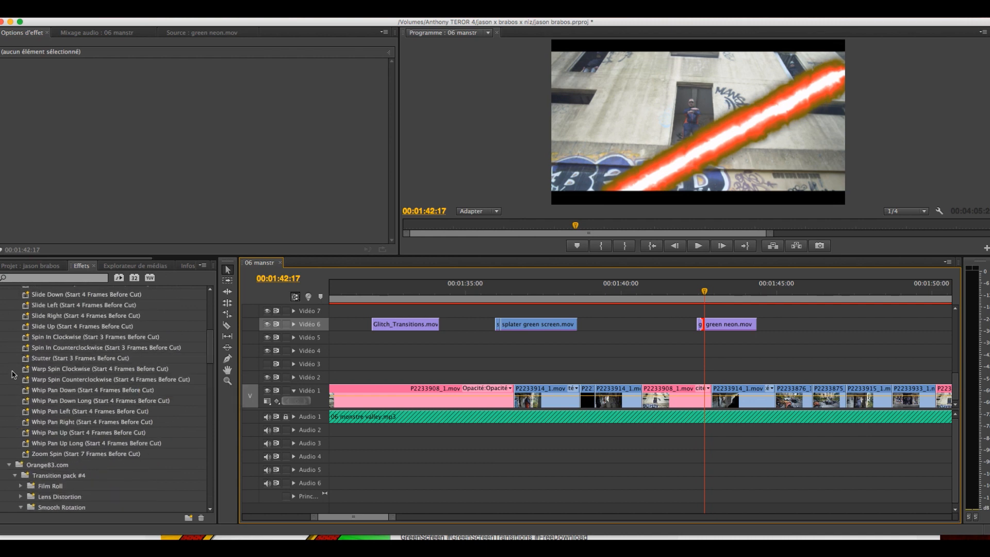
pyautogui.moveTo(24, 364); pyautogui.dragTo(690, 328)
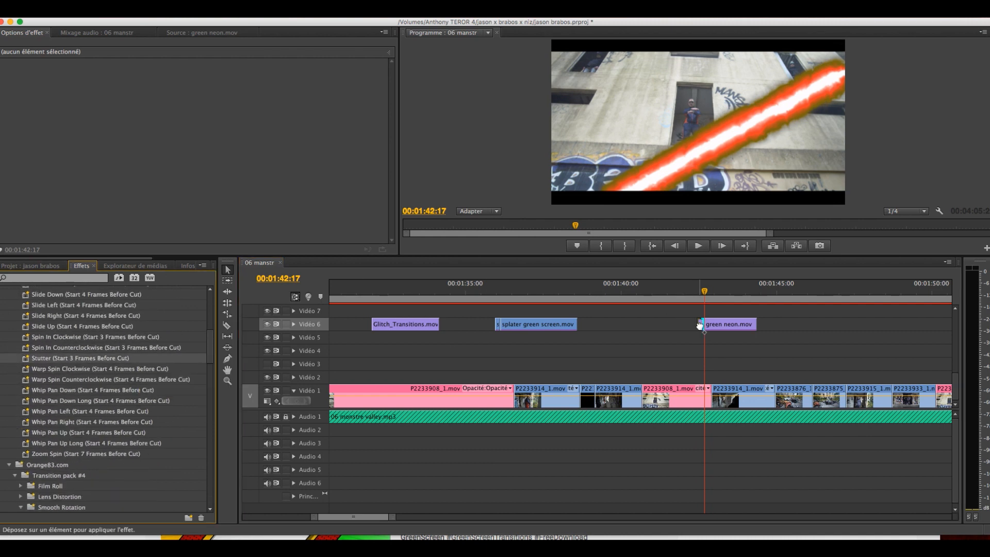
pyautogui.click(692, 290)
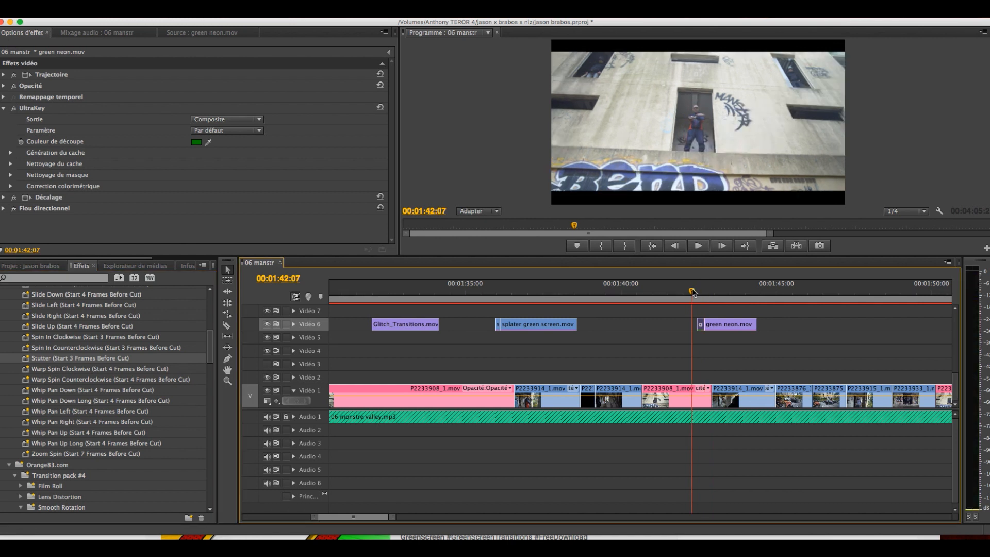
pyautogui.press('space')
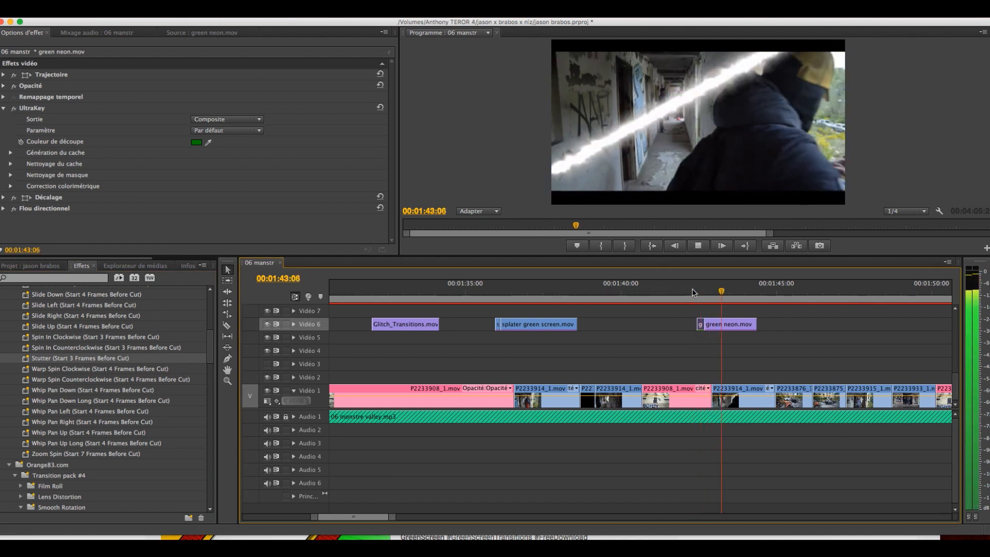
pyautogui.click(693, 292)
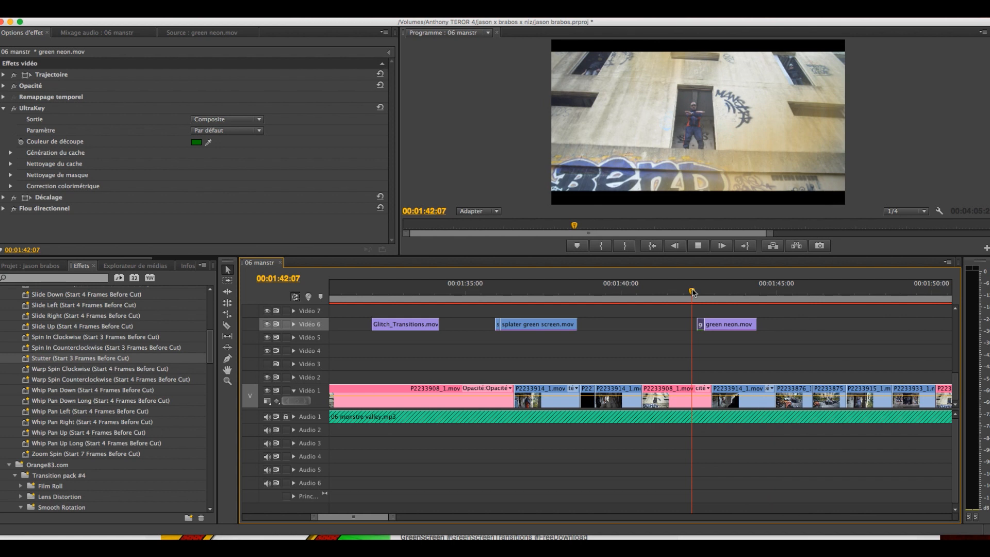
pyautogui.press('space')
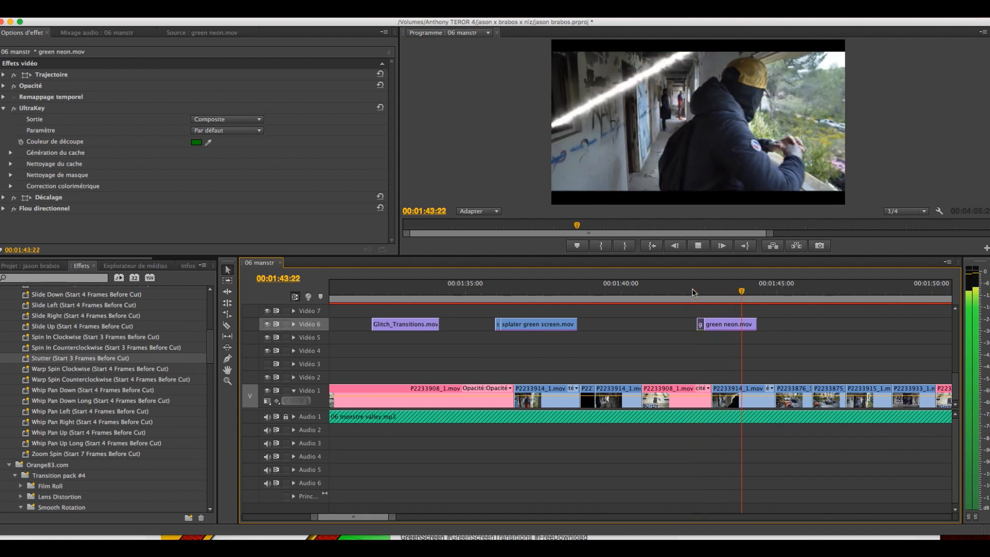
pyautogui.click(693, 292)
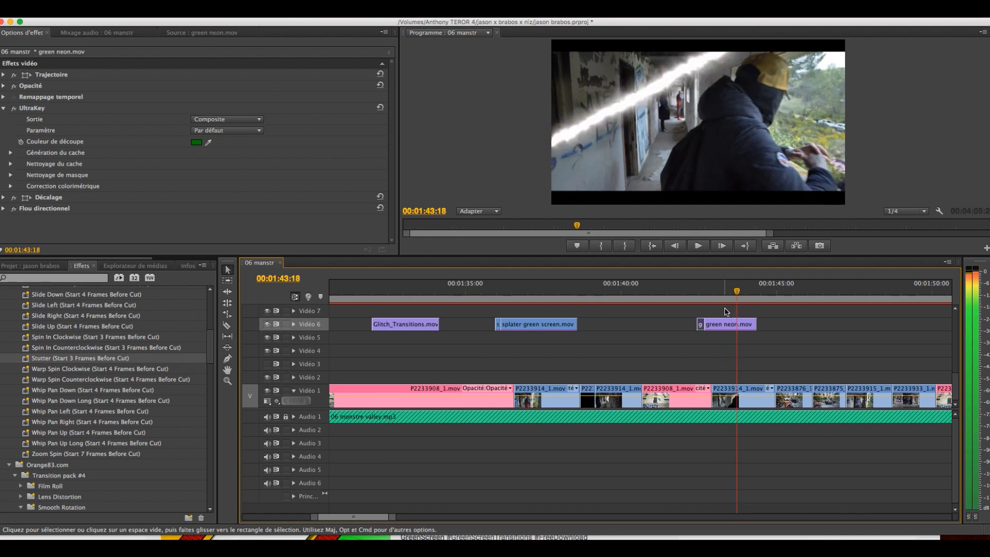
# Split green neon.mov at 00:01:43:24 and apply the Rumble Down (Start 4 Frames Before Cut) preset to its last piece
pyautogui.press('c')
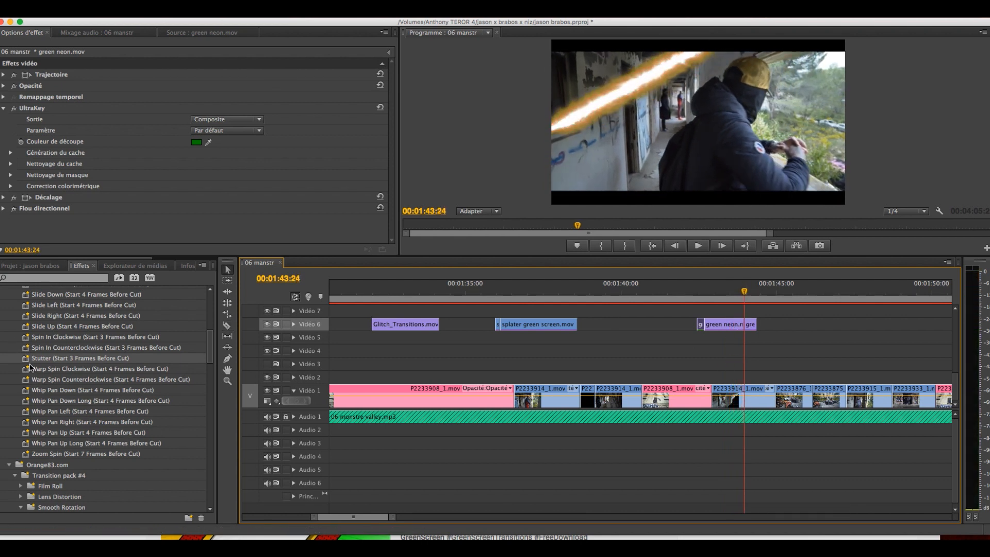
pyautogui.scroll(3, 32, 365)
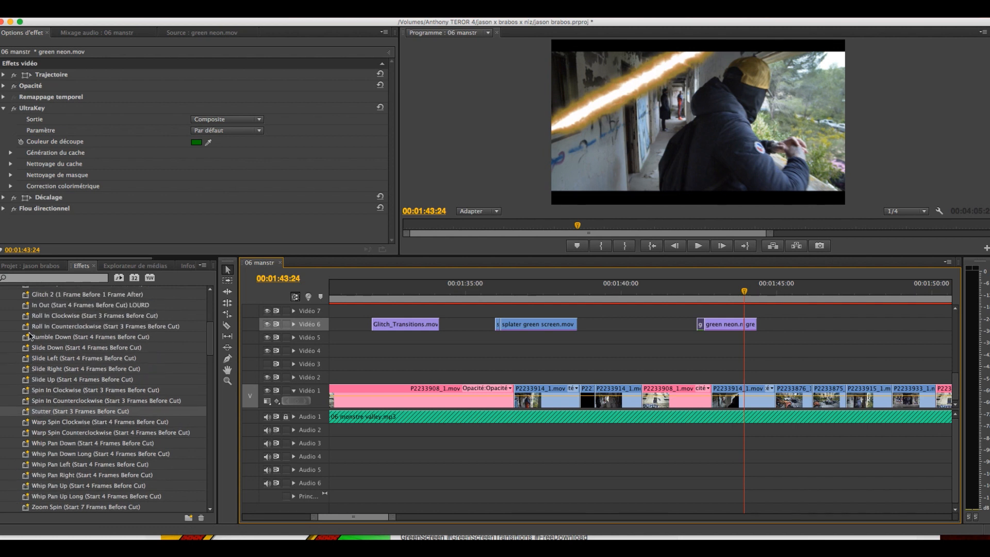
pyautogui.moveTo(52, 337); pyautogui.dragTo(745, 323)
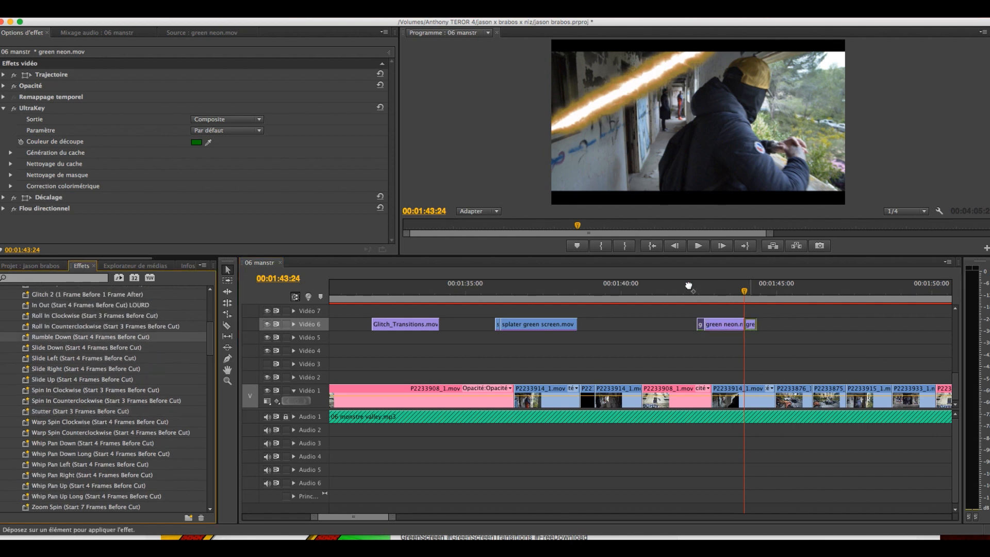
# Play the sequence from 00:01:35:12 to 00:01:46:00 in the maximized program monitor to review the splatter and neon overlays
pyautogui.moveTo(513, 299); pyautogui.dragTo(480, 301)
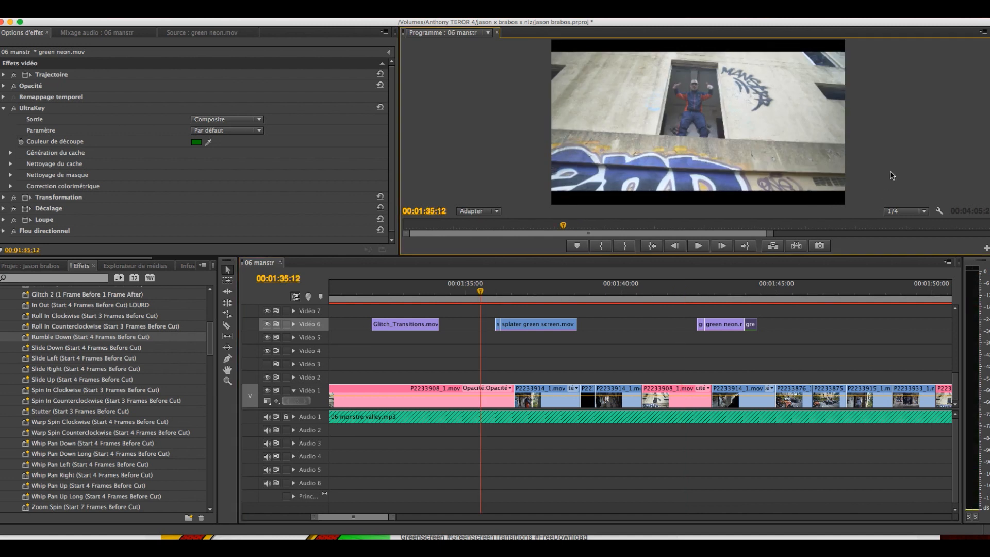
pyautogui.press('`')
pyautogui.press('space')
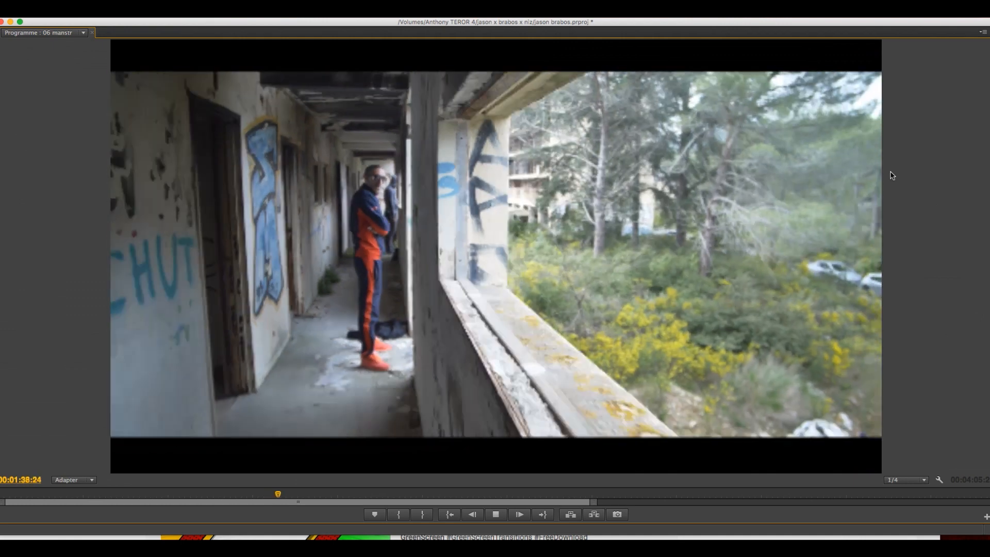
pyautogui.press('space')
pyautogui.press('space')
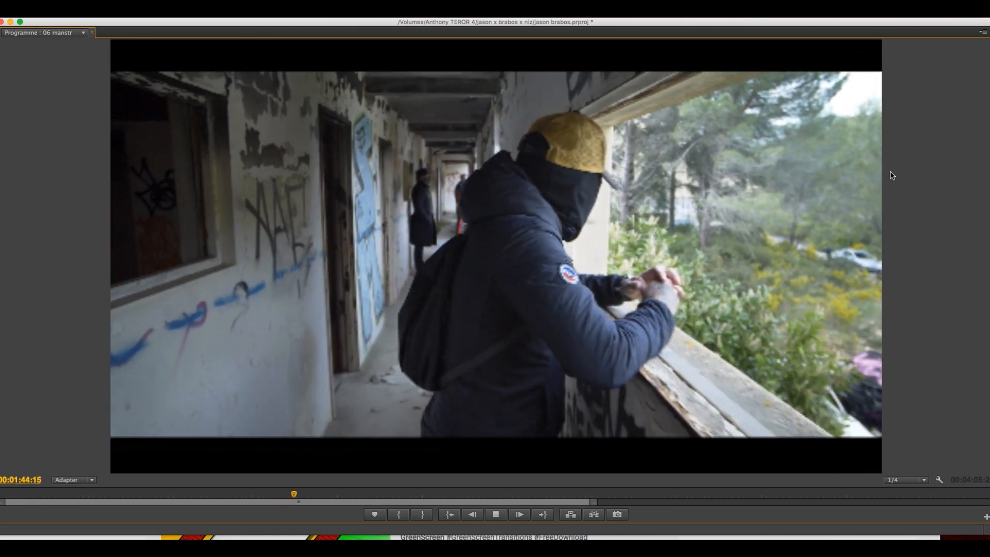
pyautogui.press('space')
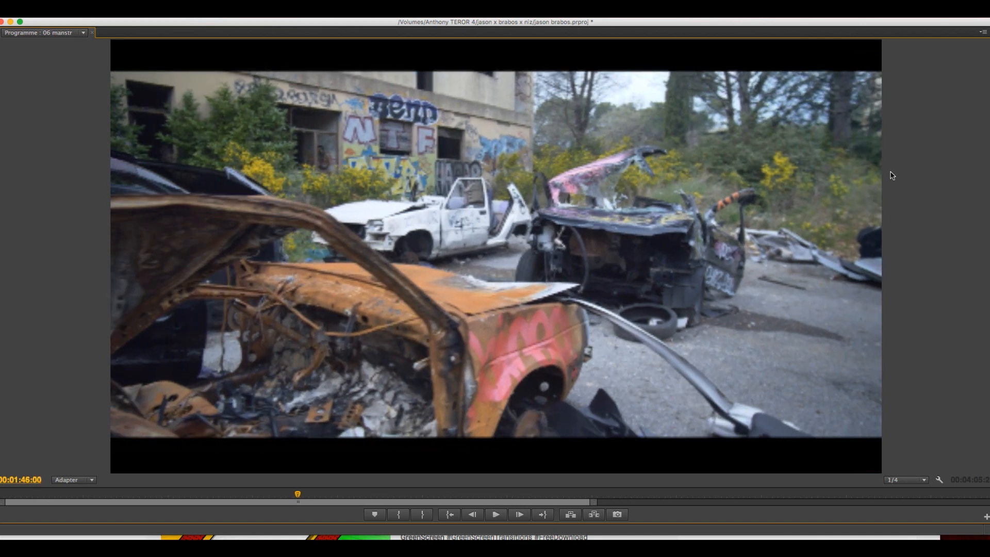
pyautogui.press('`')
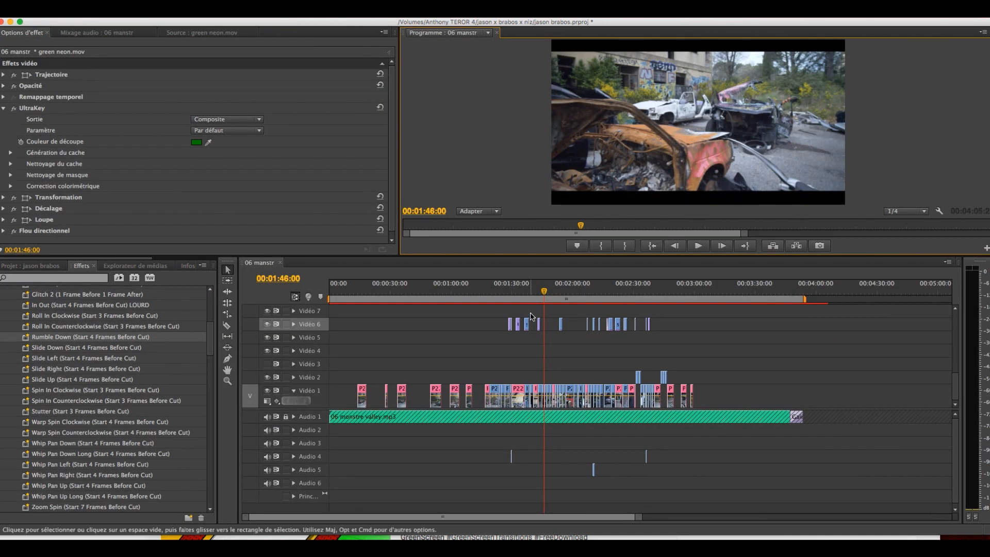
# Examine the overlay clips along Vidéo 6 and set the playhead to 00:02:16:23
pyautogui.click(518, 295)
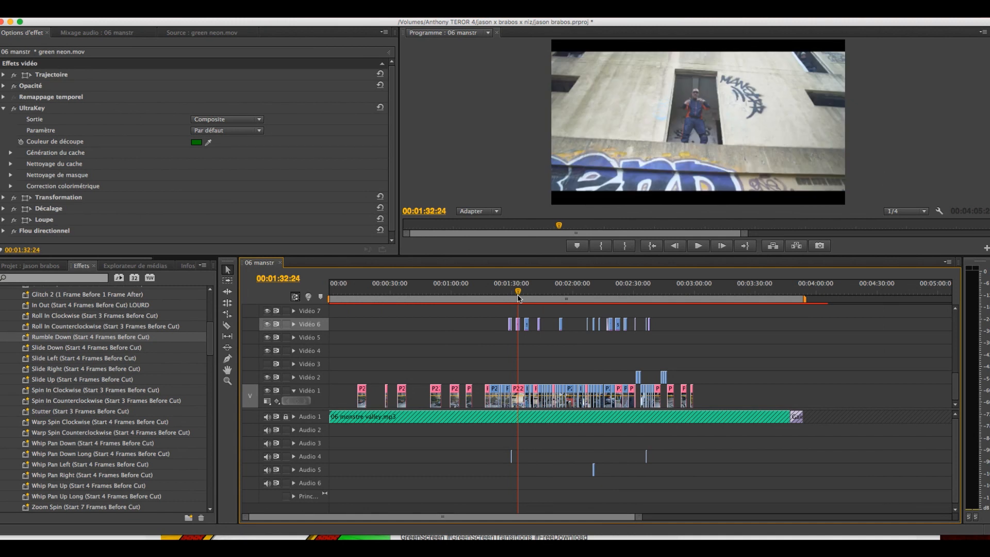
pyautogui.press('=')
pyautogui.press('=')
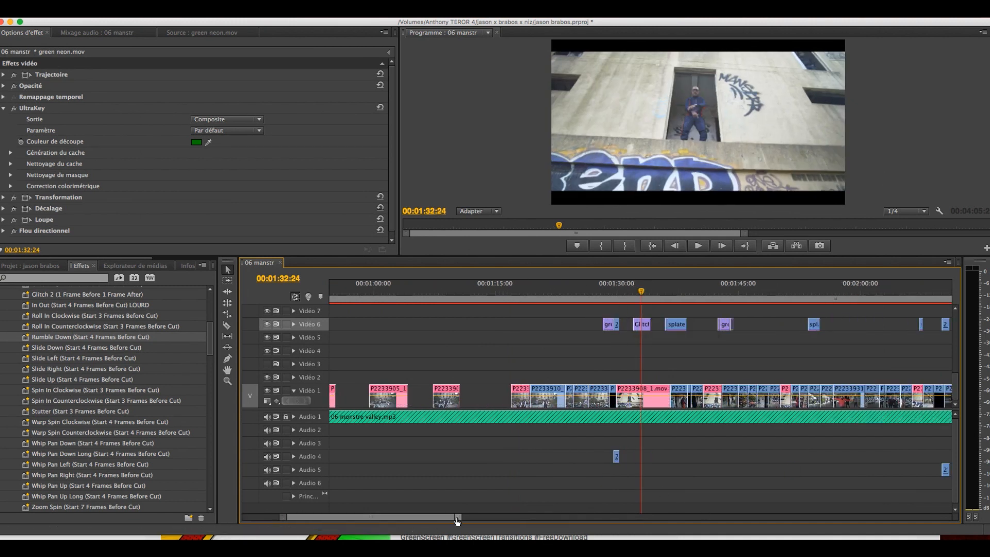
pyautogui.moveTo(473, 522); pyautogui.dragTo(478, 521)
pyautogui.moveTo(501, 518); pyautogui.dragTo(528, 518)
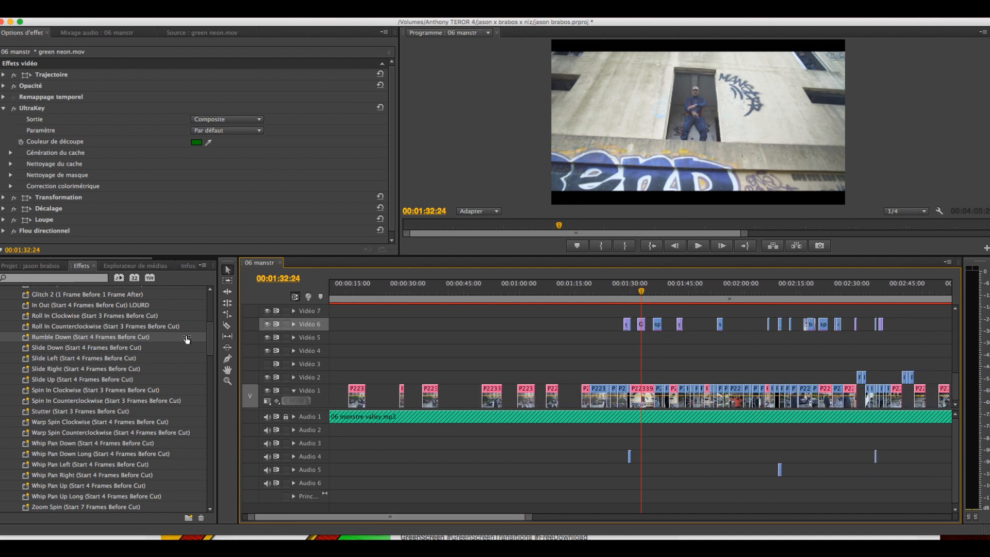
pyautogui.click(713, 365)
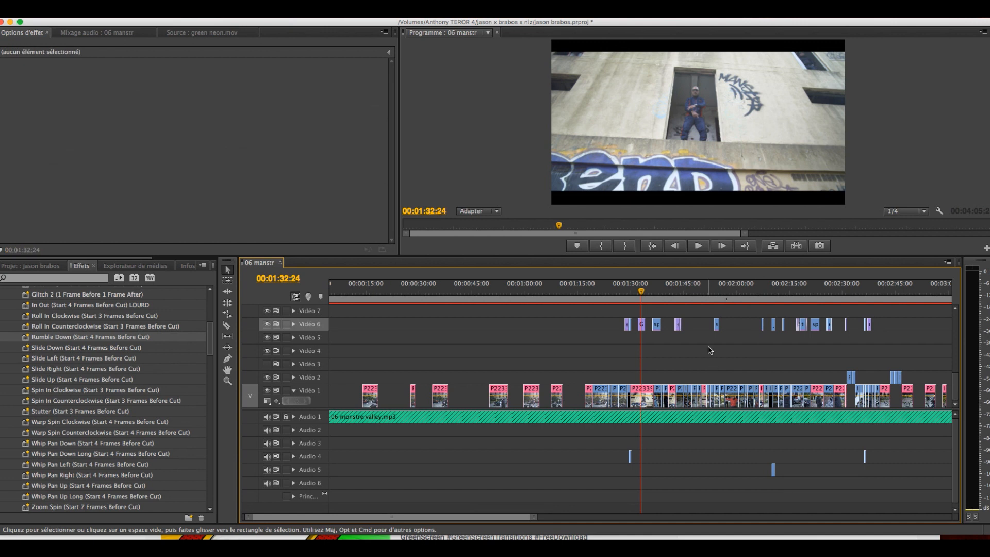
pyautogui.click(797, 295)
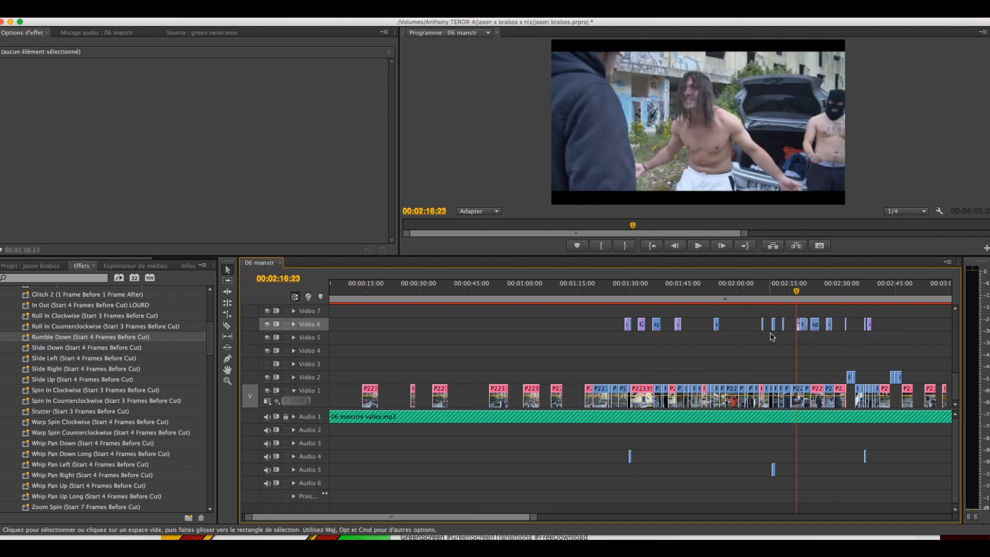
pyautogui.press('=')
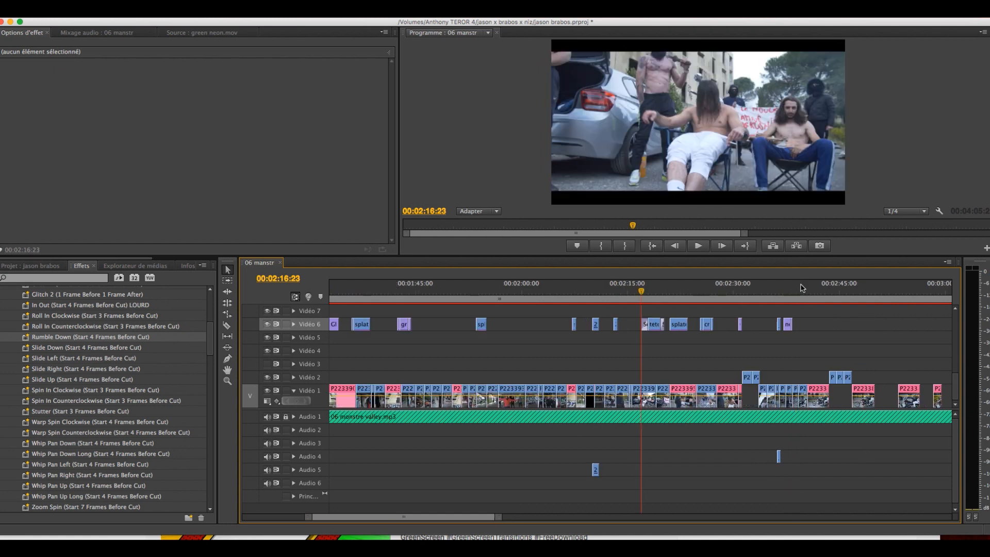
pyautogui.press('=')
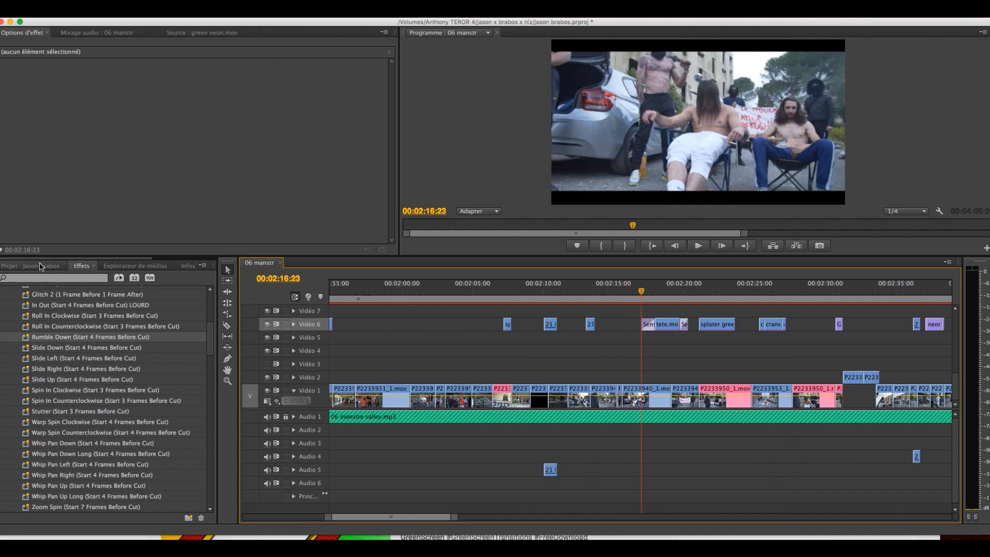
# Open 21 HD TV GLITCH TRANSITION OVERLAYS from the effets bin in the source monitor and dismiss the Java update dialog
pyautogui.click(41, 266)
pyautogui.doubleClick(29, 403)
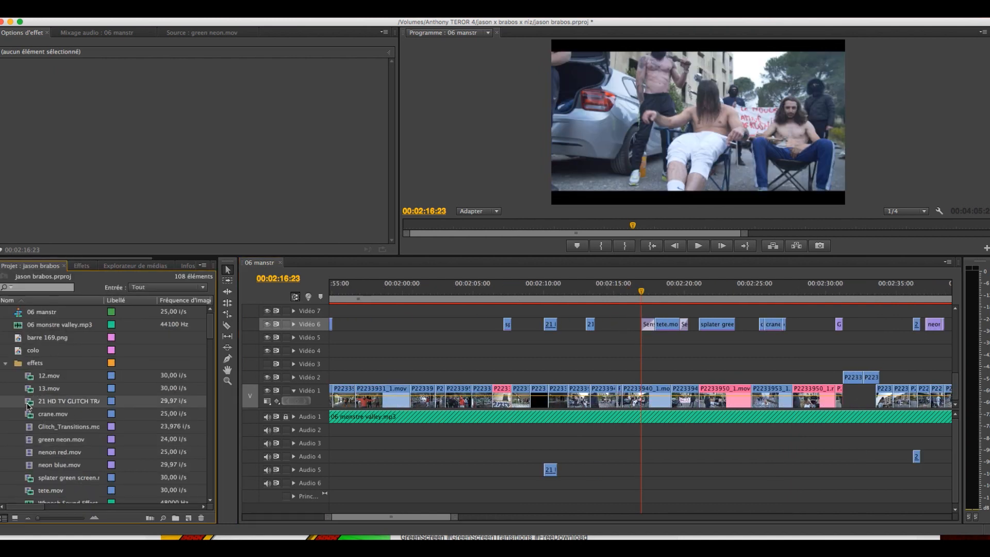
pyautogui.moveTo(113, 230); pyautogui.dragTo(121, 230)
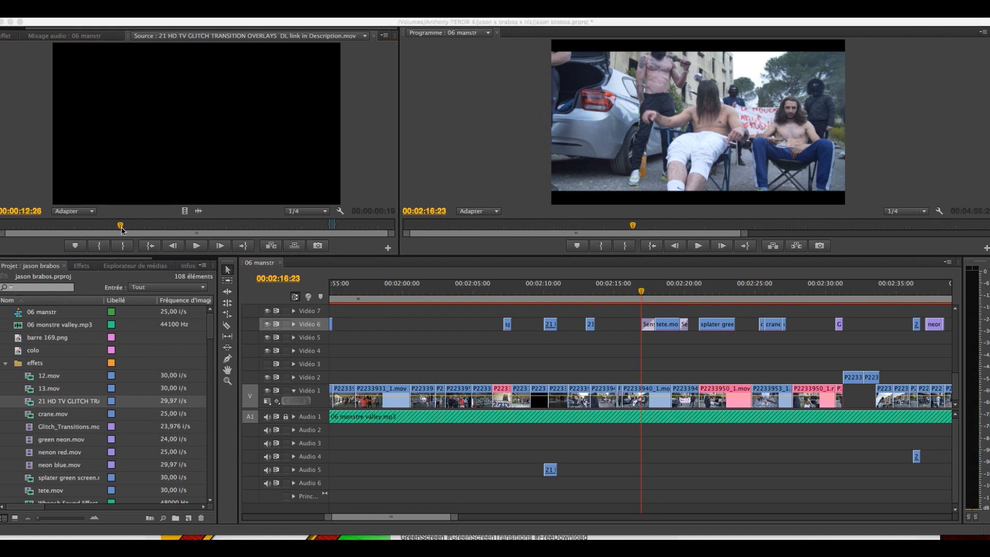
pyautogui.rightClick(741, 553)
pyautogui.click(750, 538)
pyautogui.click(113, 227)
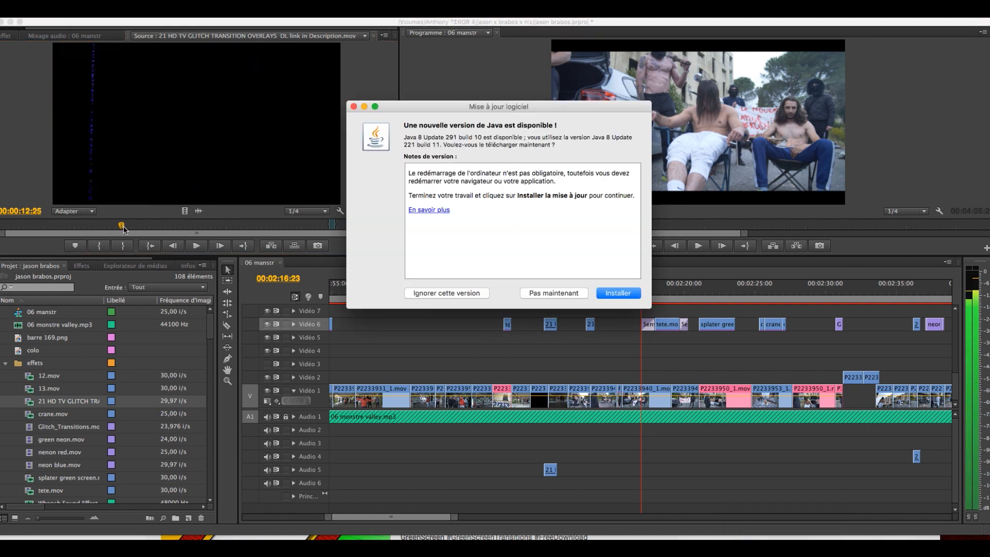
pyautogui.click(122, 226)
# Play the glitch overlay source and mark the excerpt from about 00:00:19:15 to before 00:00:20:22
pyautogui.press('space')
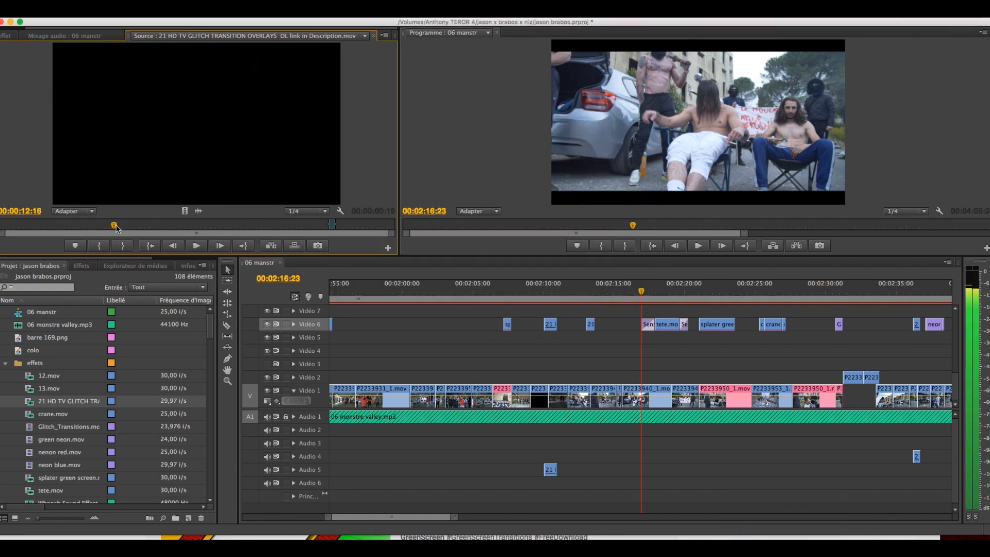
pyautogui.click(172, 227)
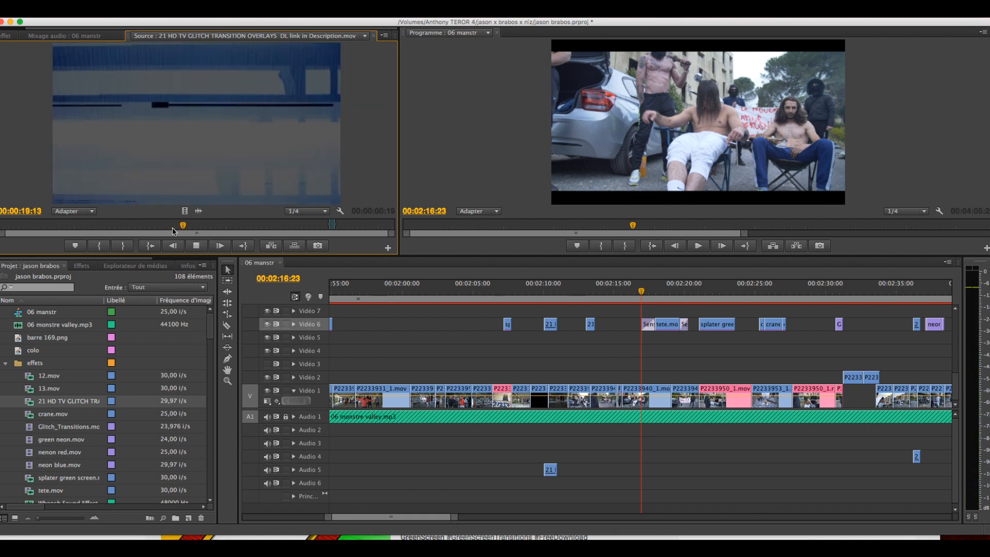
pyautogui.press('space')
pyautogui.press('space')
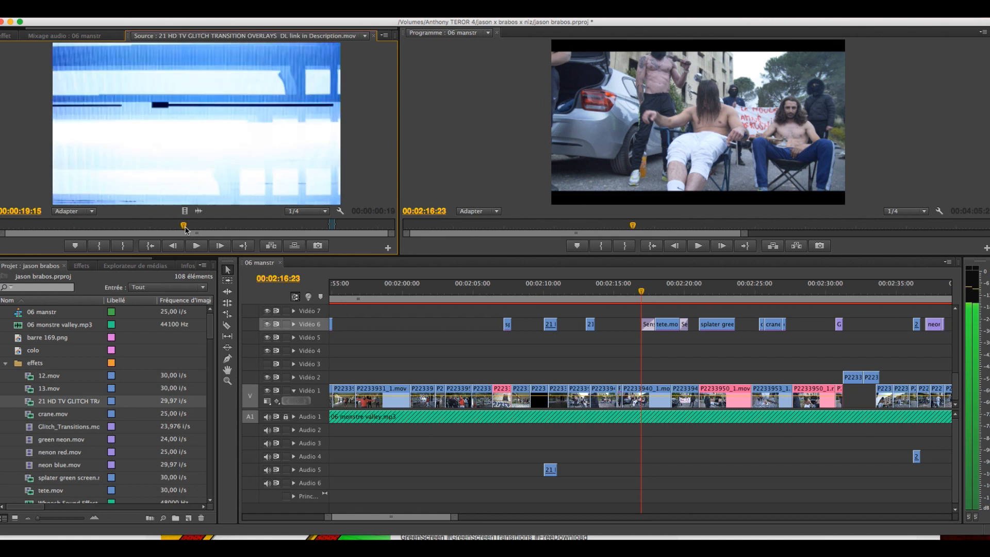
pyautogui.press('space')
# Place the marked glitch excerpt on Vidéo 5 over the cut just after 00:02:15:00 and scale it to 150
pyautogui.click(609, 299)
pyautogui.moveTo(609, 291); pyautogui.dragTo(612, 292)
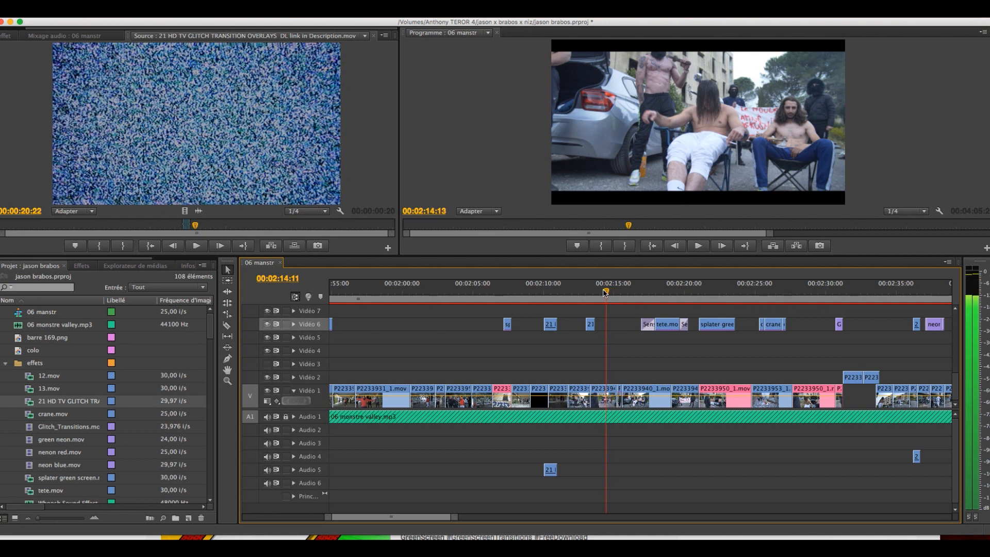
pyautogui.press('=')
pyautogui.press('space')
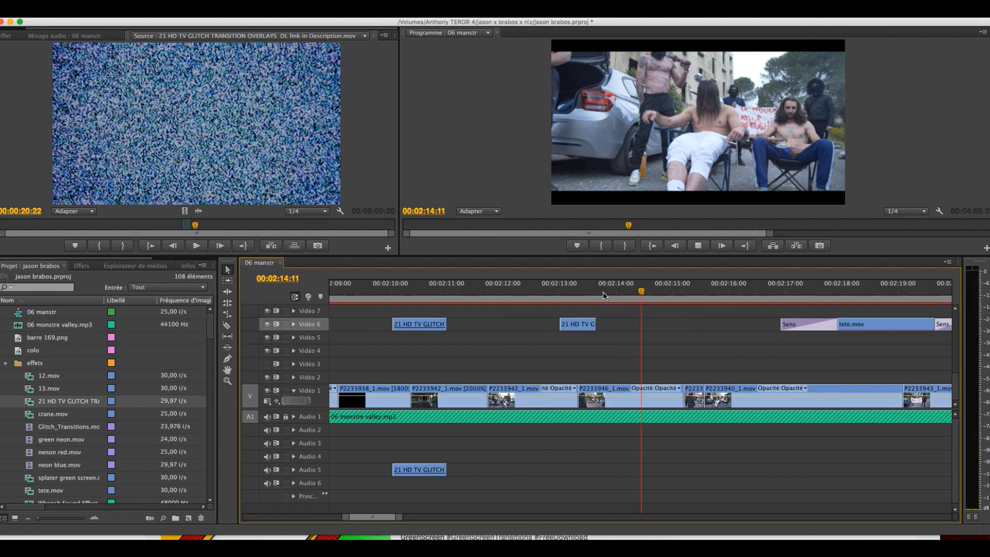
pyautogui.moveTo(610, 294); pyautogui.dragTo(511, 295)
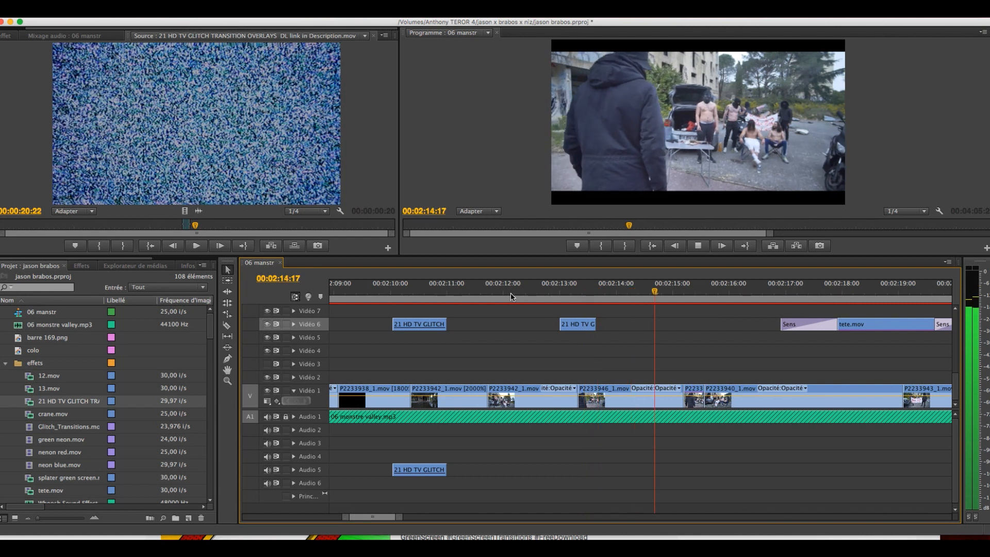
pyautogui.press('space')
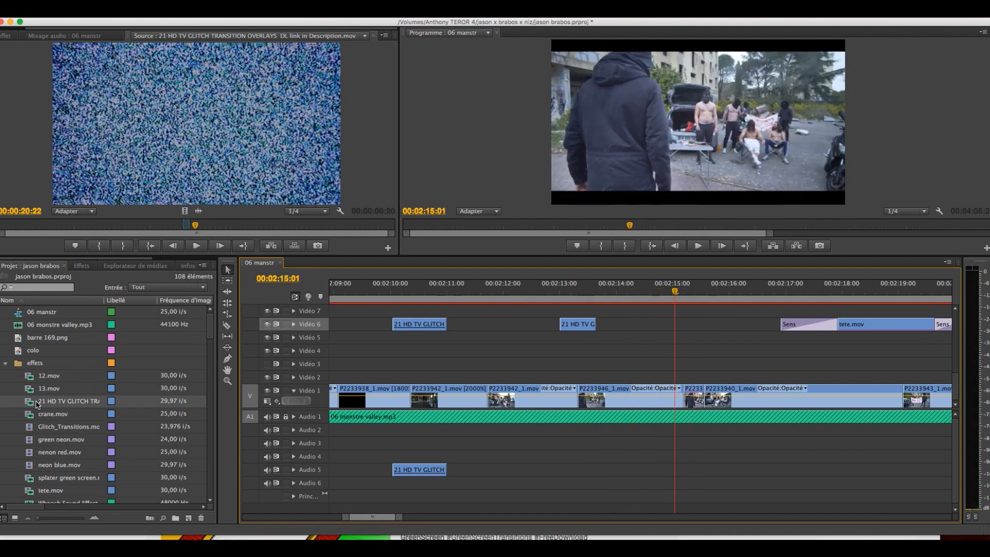
pyautogui.moveTo(36, 405); pyautogui.dragTo(683, 340)
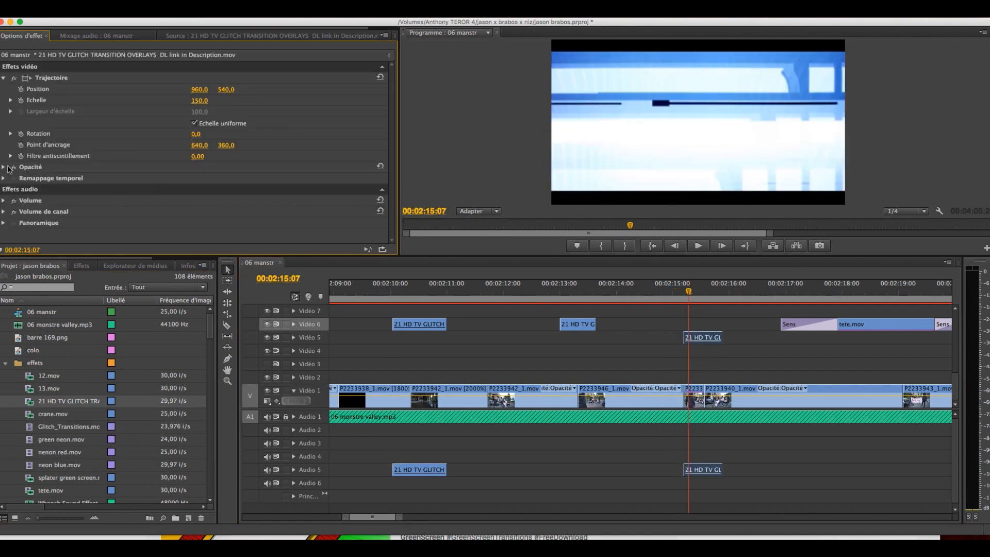
# Set the glitch clip's blend mode to Eclaircir and play the sequence from just before it
pyautogui.click(3, 167)
pyautogui.click(266, 190)
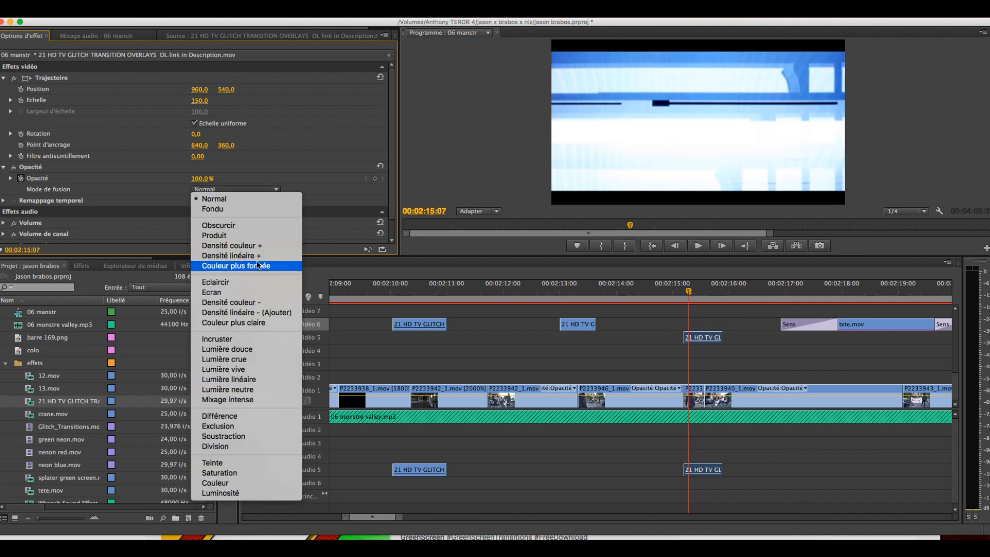
pyautogui.click(253, 283)
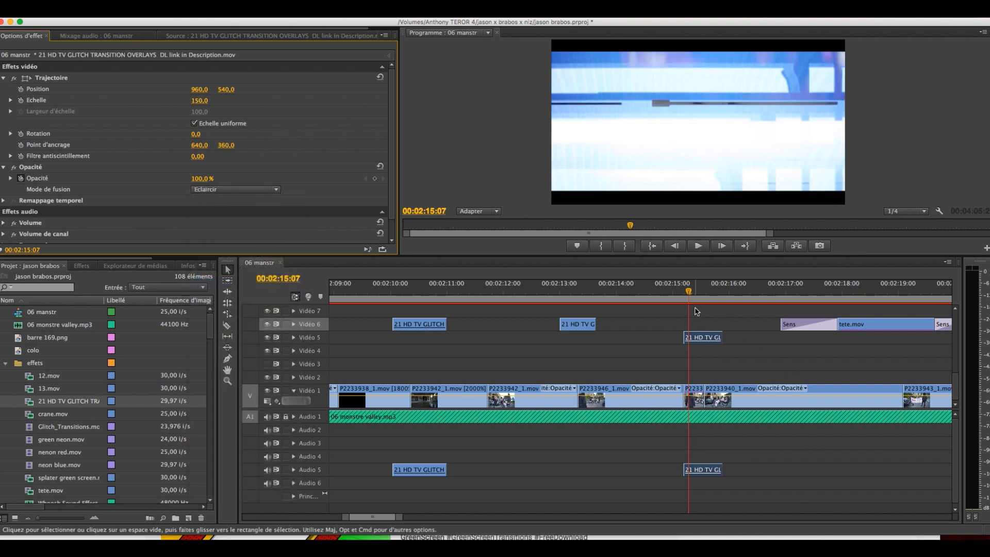
pyautogui.click(678, 292)
pyautogui.press('space')
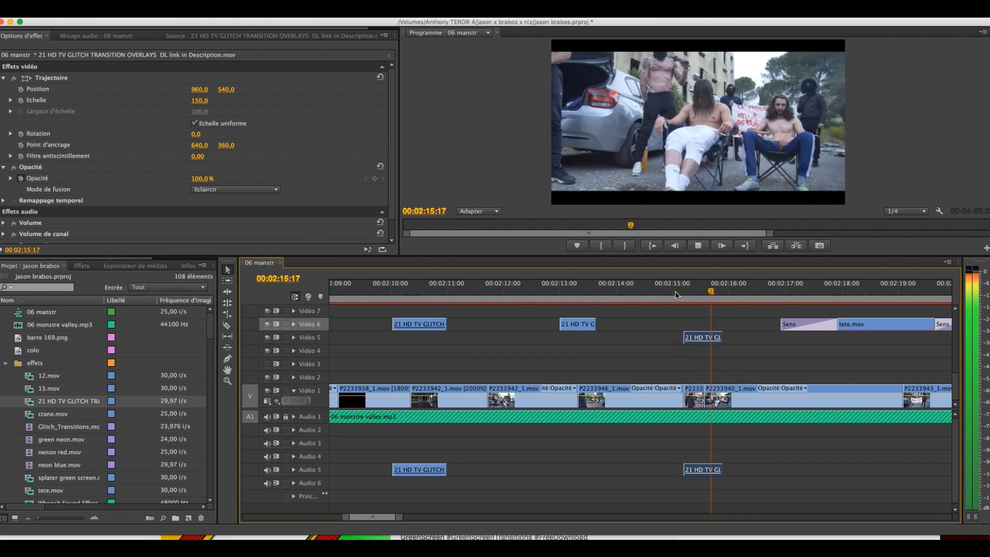
# Move the glitch clip on Vidéo 5 slightly earlier to start at about 00:02:15:01 and play it from 00:02:14:22
pyautogui.click(666, 292)
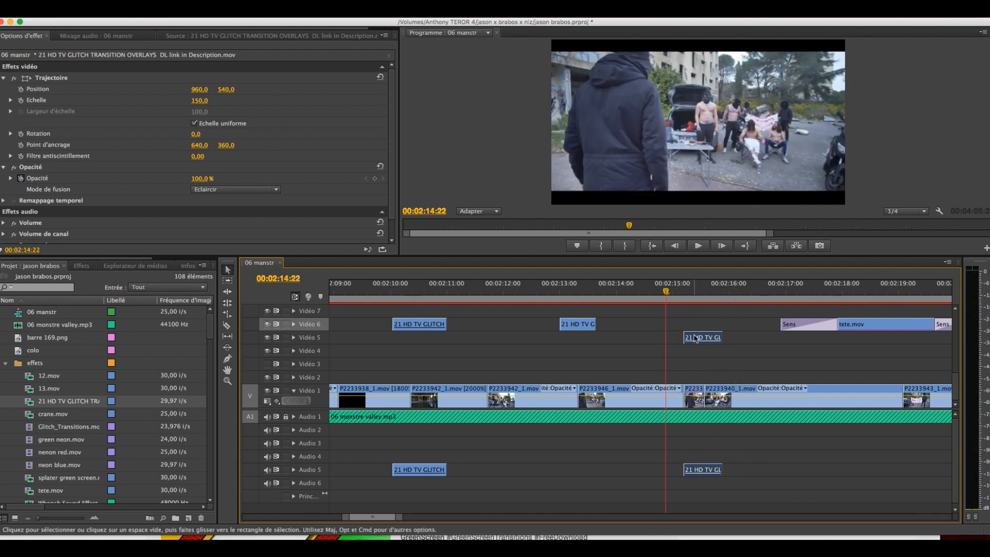
pyautogui.moveTo(687, 340); pyautogui.dragTo(678, 339)
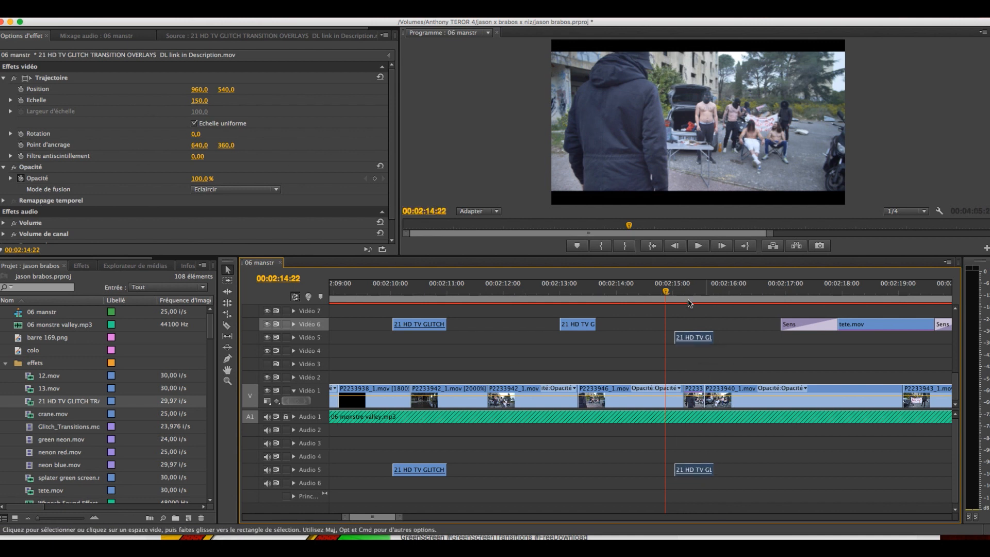
pyautogui.press('space')
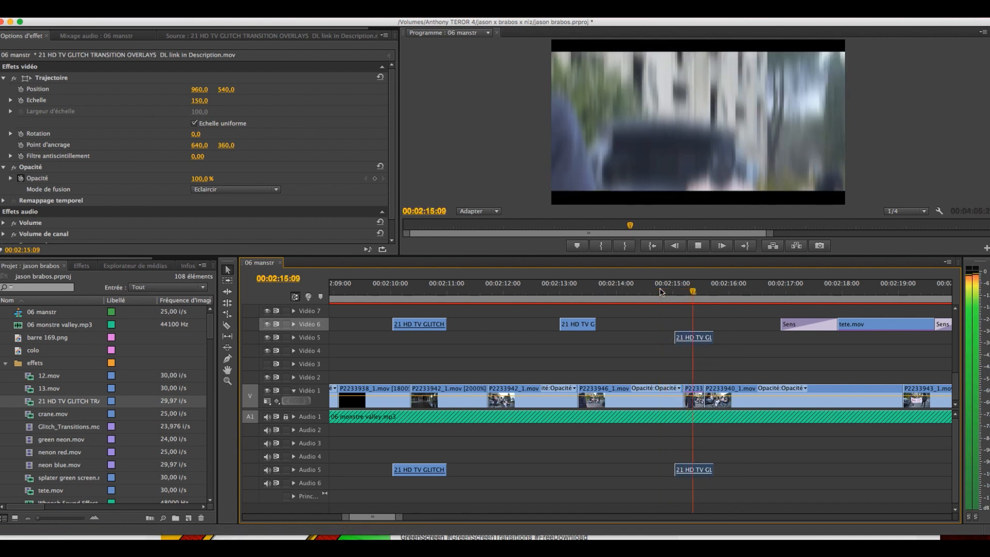
pyautogui.press('space')
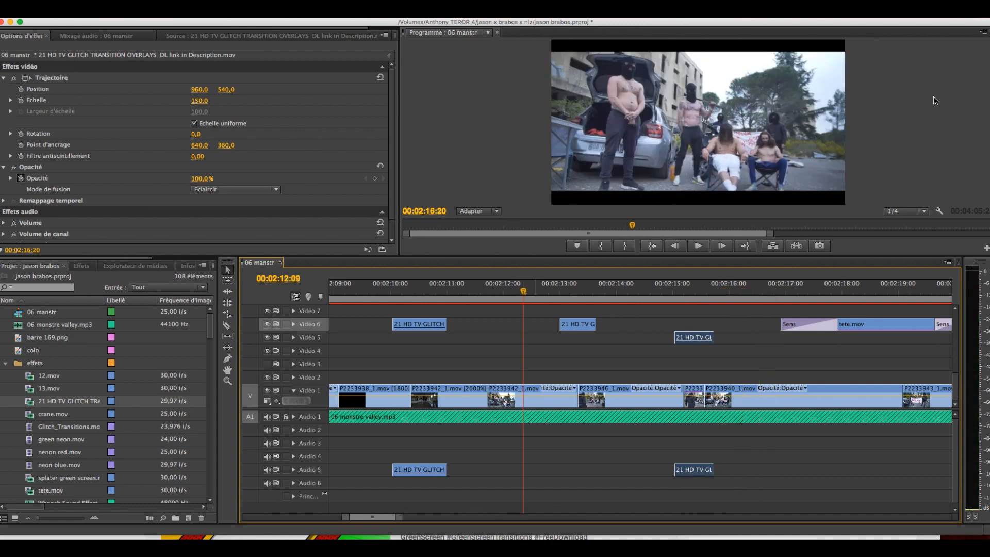
# Play the sequence from 00:02:12:09 to 00:02:21:05 in the maximized program monitor to review the glitch transitions
pyautogui.press('`')
pyautogui.press('space')
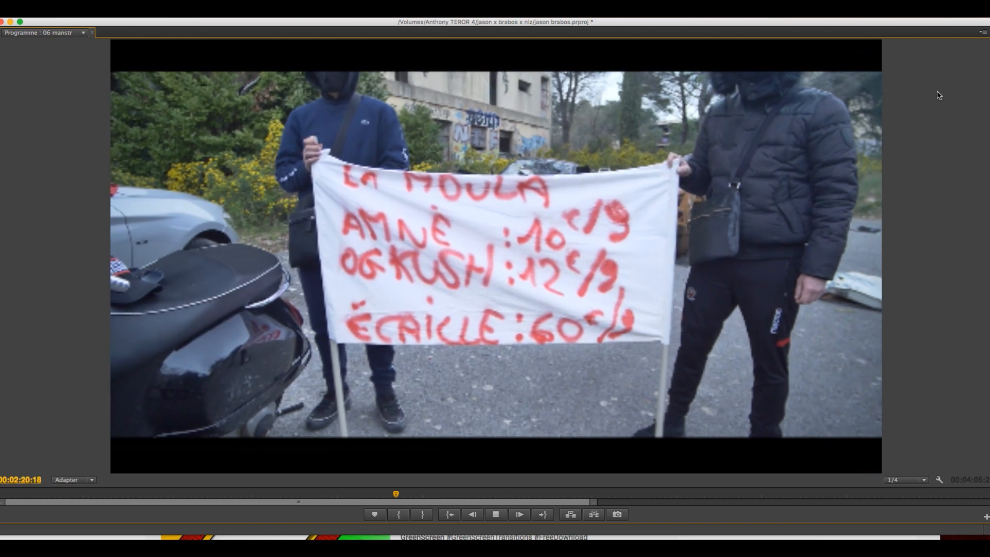
pyautogui.press('space')
pyautogui.press('`')
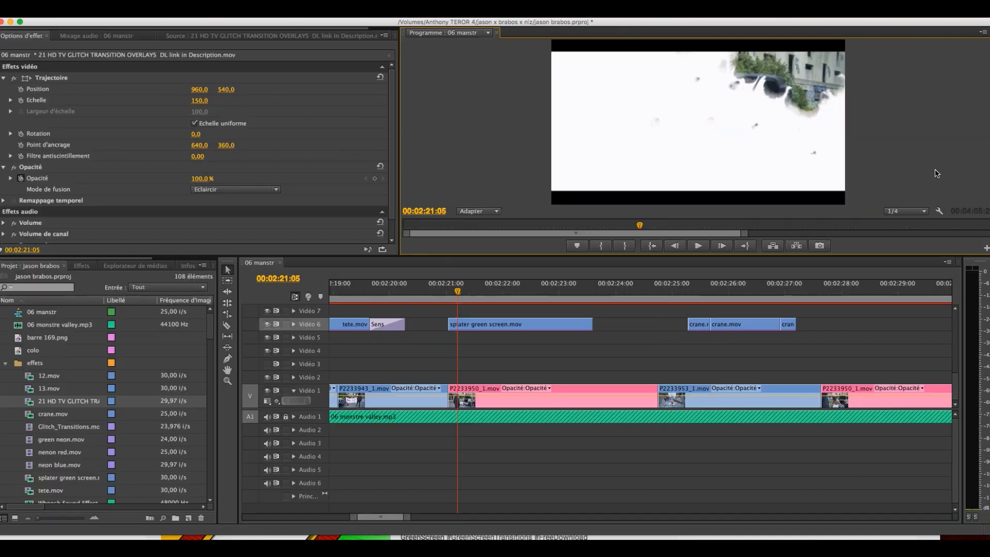
pyautogui.press('`')
pyautogui.press('`')
# Move the glitch clip near 00:02:15:05 from Vidéo 5 up to Vidéo 6, keeping its position in time
pyautogui.moveTo(417, 523); pyautogui.dragTo(467, 522)
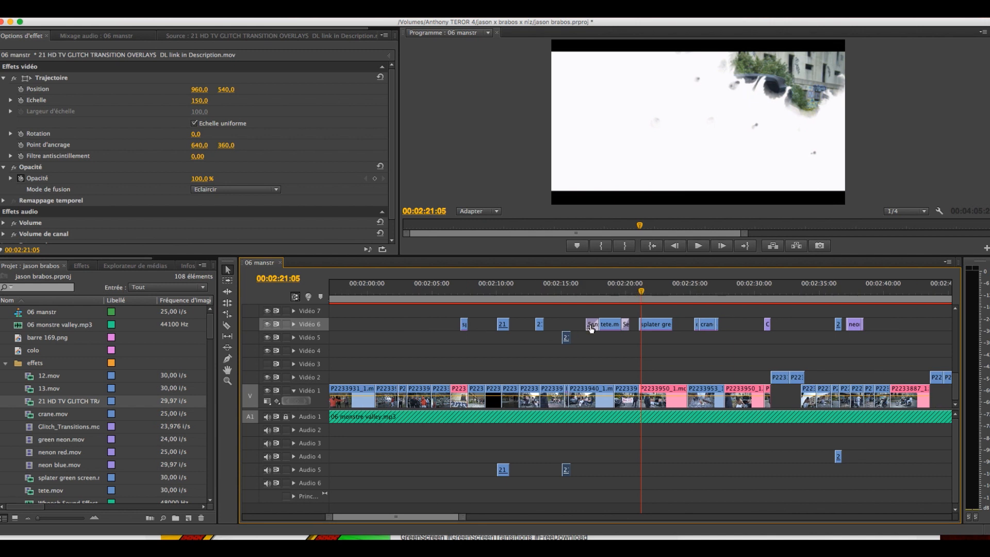
pyautogui.click(570, 296)
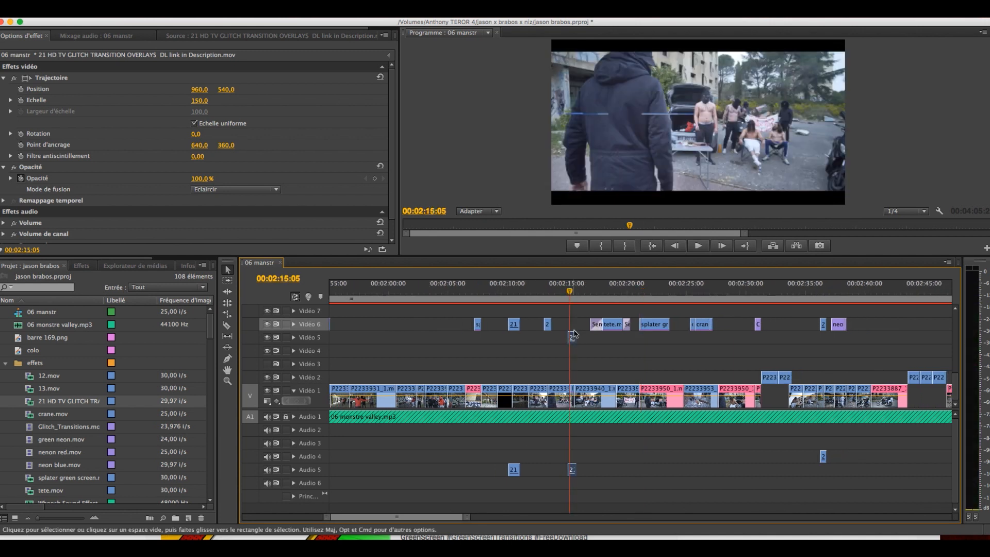
pyautogui.moveTo(572, 336); pyautogui.dragTo(539, 345)
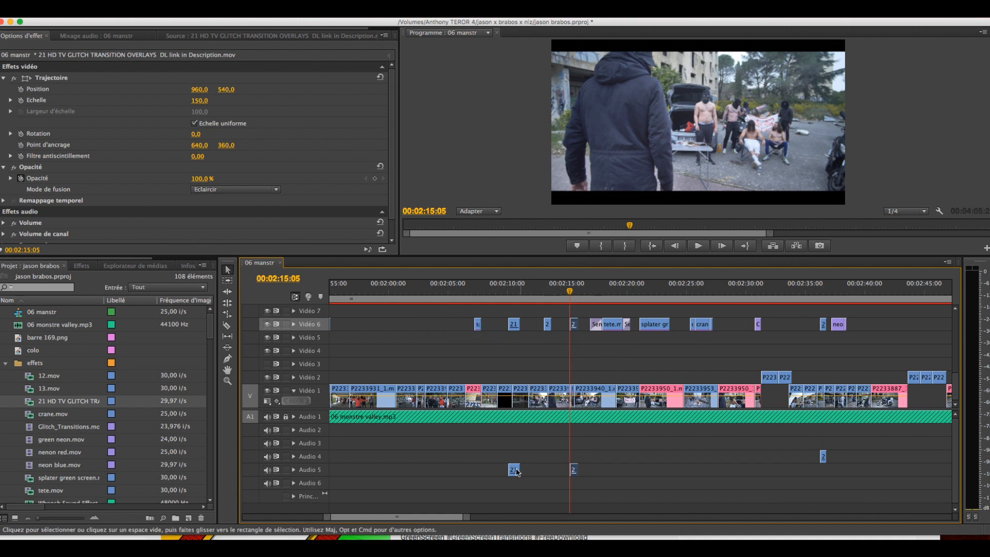
# Play from 00:02:02:11 and scrub to 00:02:29:17 to check the overlays along Vidéo 6
pyautogui.click(417, 300)
pyautogui.press('space')
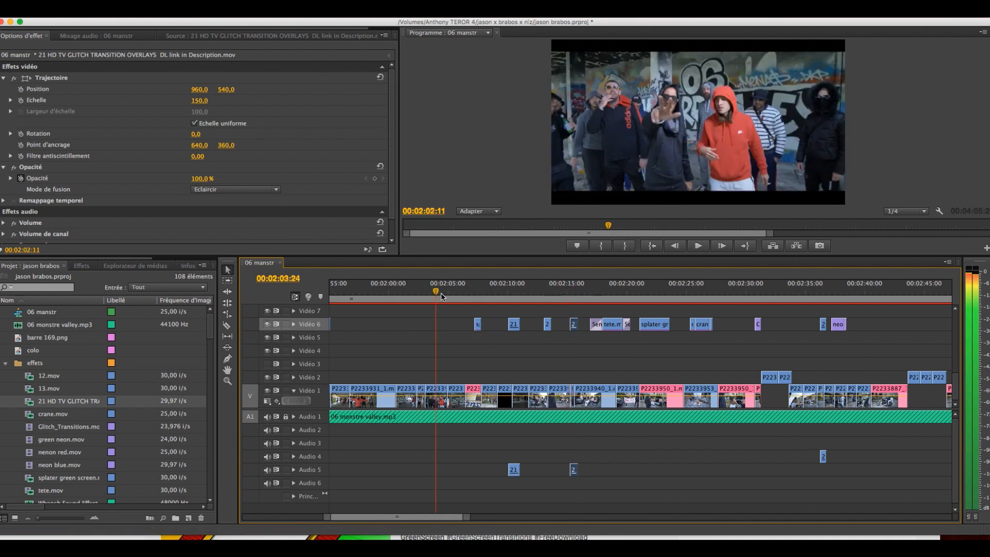
pyautogui.moveTo(483, 298); pyautogui.dragTo(743, 303)
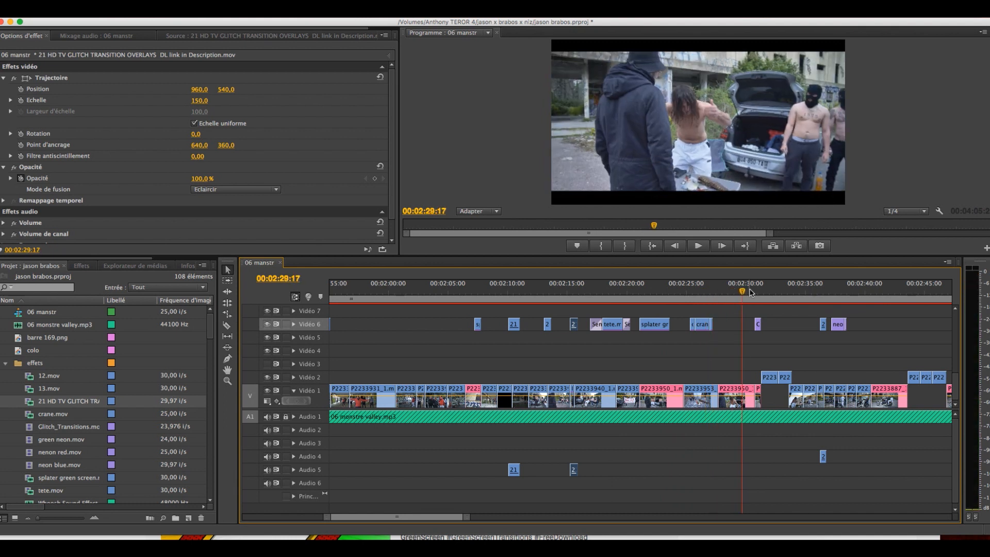
# Play the sequence from 00:02:29:17 to about 00:02:41:08 in the maximized program monitor
pyautogui.click(920, 136)
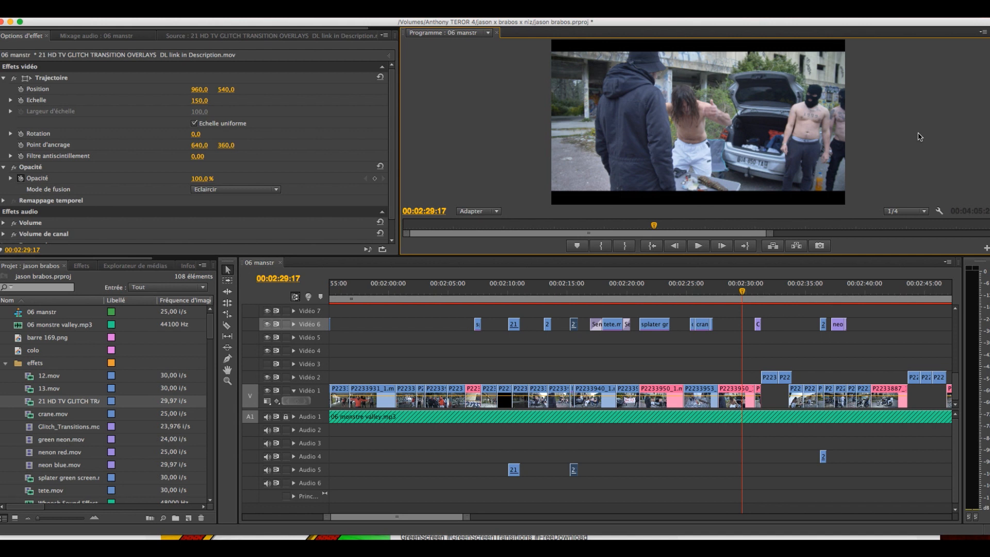
pyautogui.press('`')
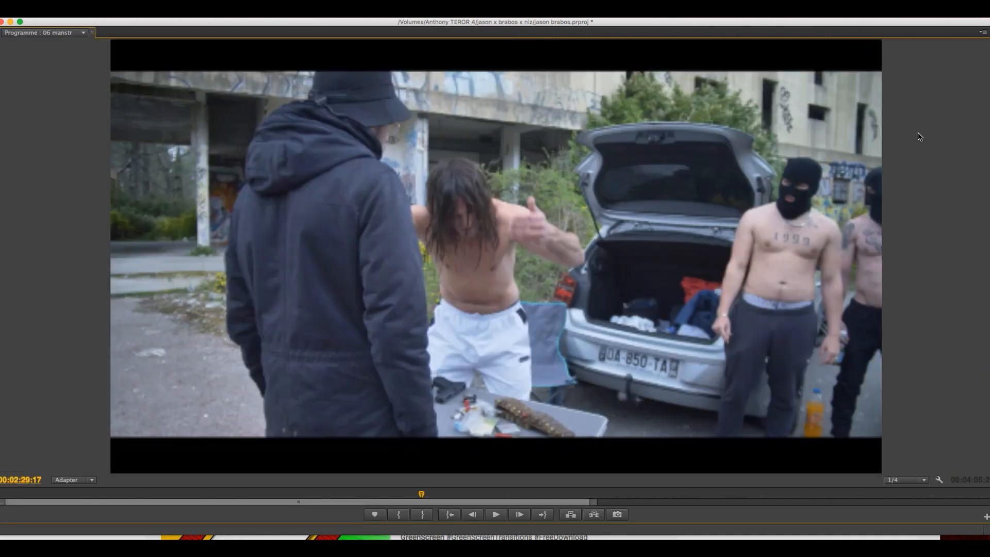
pyautogui.press('space')
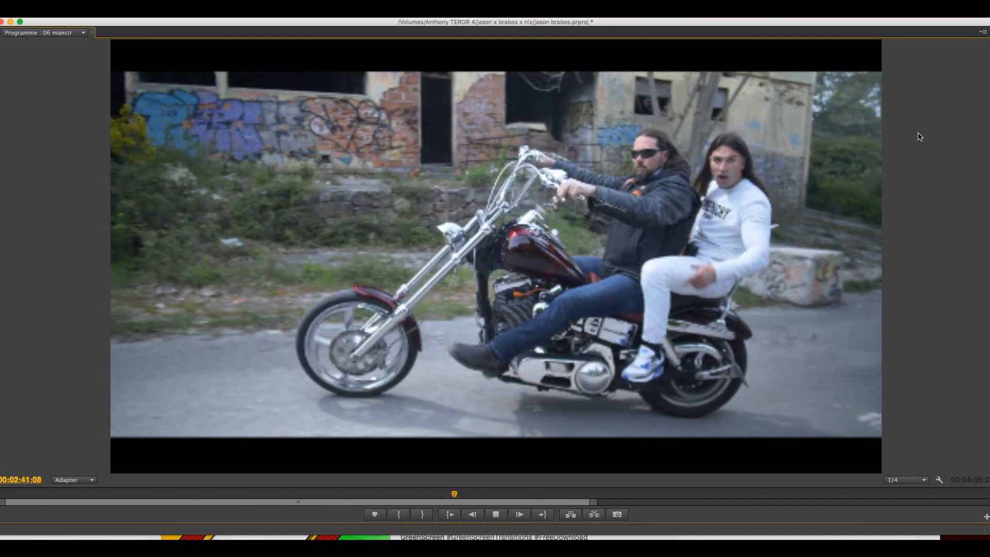
pyautogui.press('`')
pyautogui.press('space')
# Paste a copy of the glitch clip at 00:02:40:05 on Vidéo 6, with its sound on Audio 4
pyautogui.moveTo(803, 295); pyautogui.dragTo(751, 297)
pyautogui.press('=')
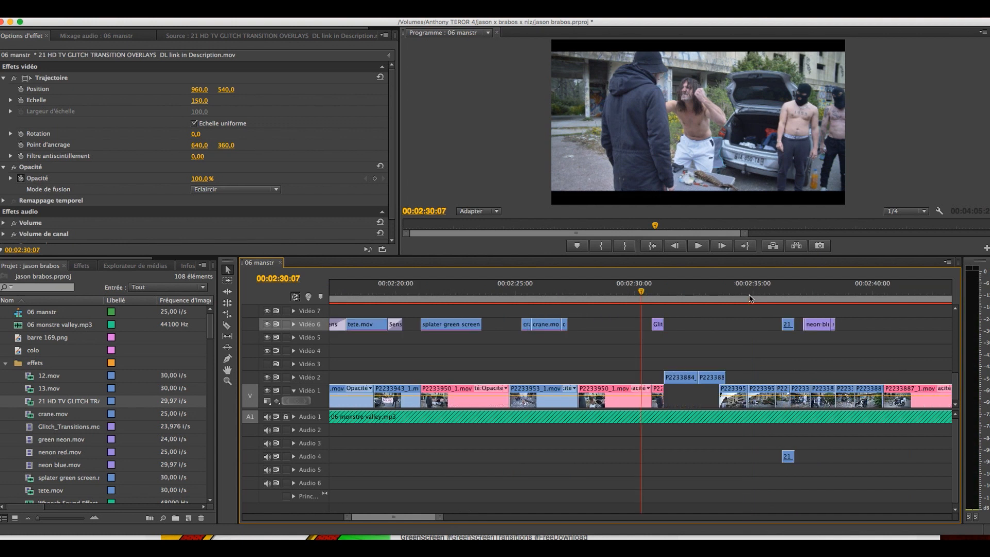
pyautogui.click(806, 292)
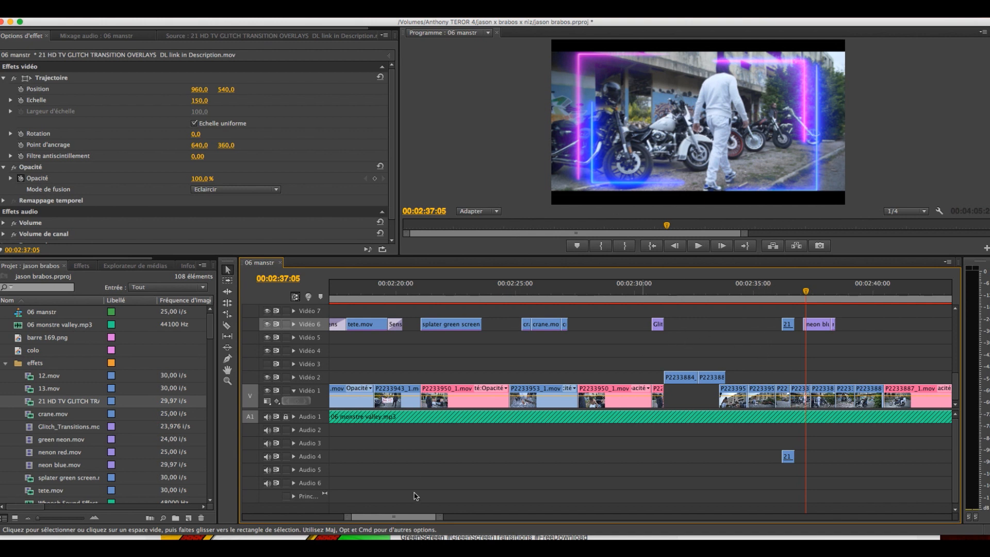
pyautogui.moveTo(443, 516); pyautogui.dragTo(481, 516)
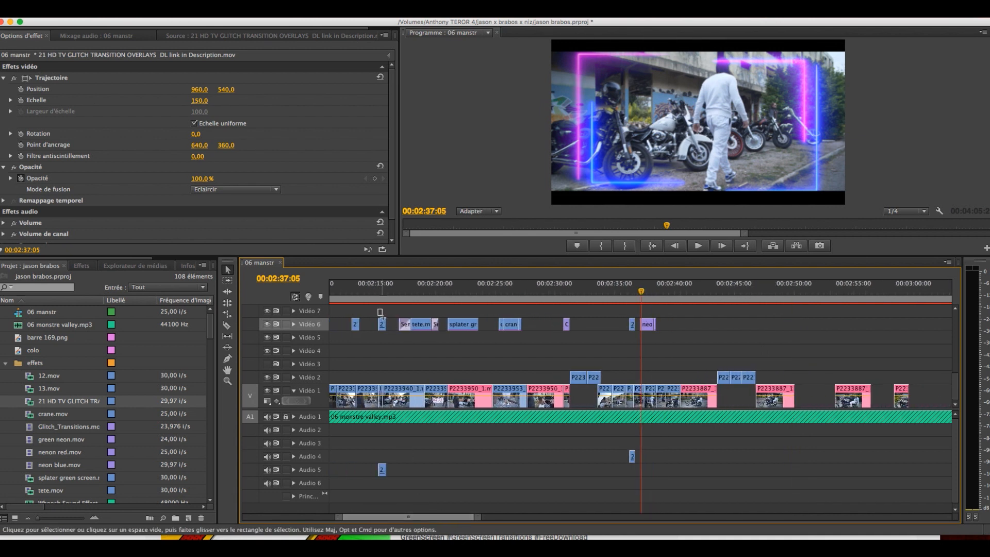
pyautogui.click(653, 294)
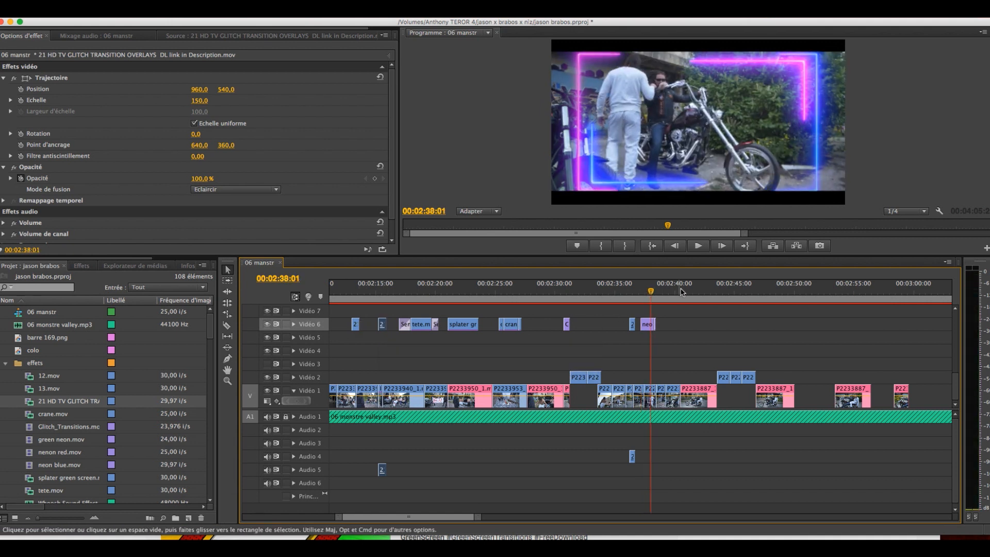
pyautogui.click(661, 294)
pyautogui.moveTo(664, 298); pyautogui.dragTo(677, 294)
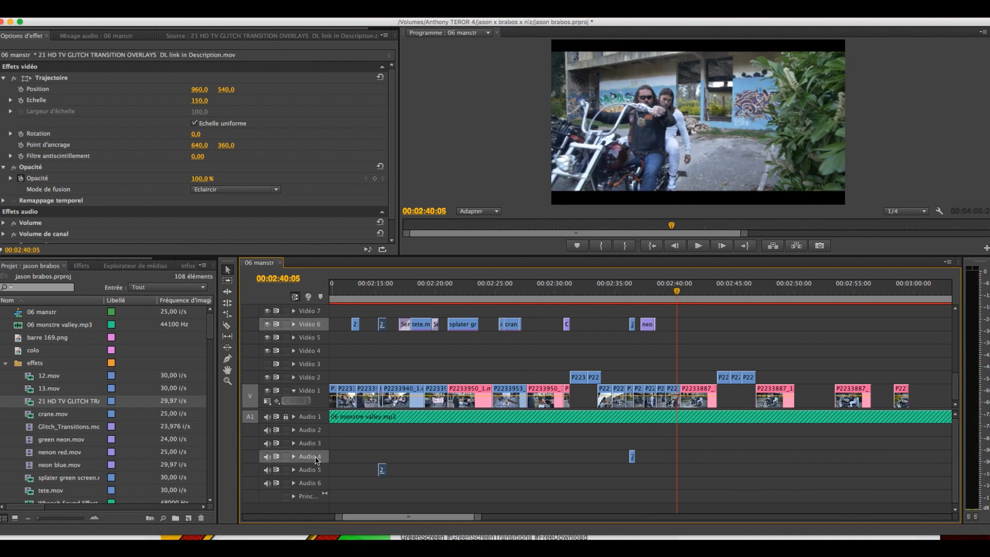
pyautogui.hotkey('ctrl', 'v')
# Play the sequence across the pasted glitch clip and set the playhead to 00:02:35:14
pyautogui.press('space')
pyautogui.click(674, 292)
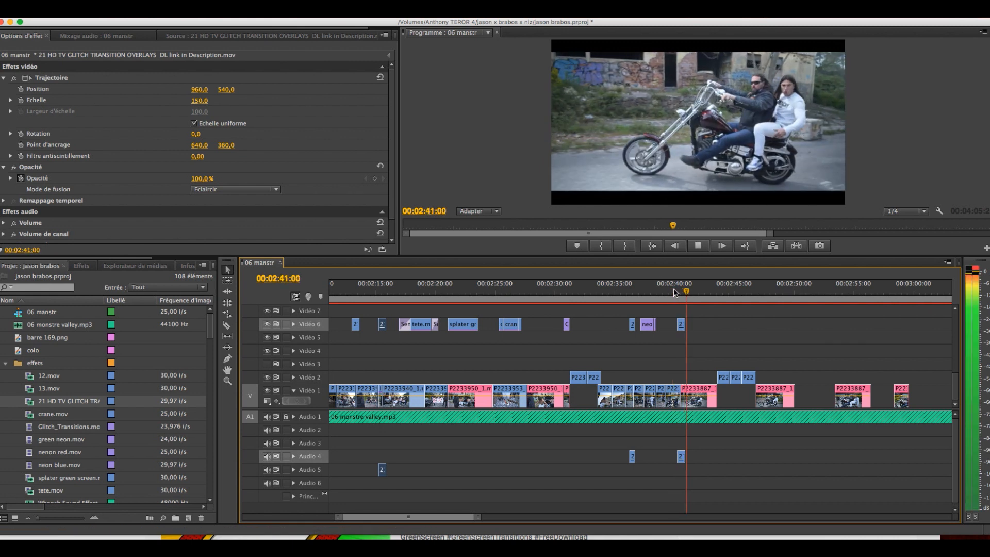
pyautogui.click(633, 293)
pyautogui.click(622, 297)
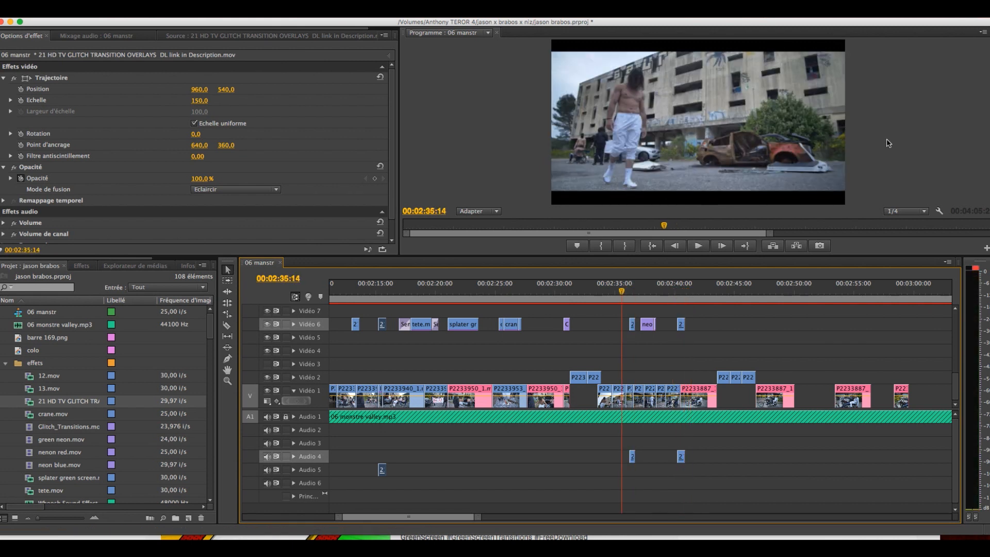
# View the frame at 00:02:35:14 in the maximized program monitor, restore the workspace and set the playhead to 00:02:37:08
pyautogui.press('`')
pyautogui.press('super+s')
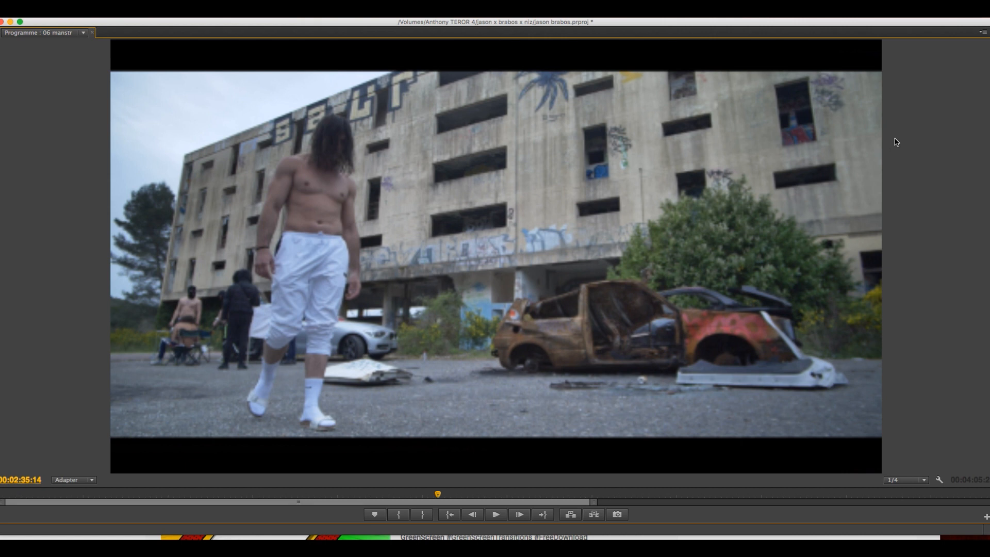
pyautogui.press('`')
pyautogui.click(642, 291)
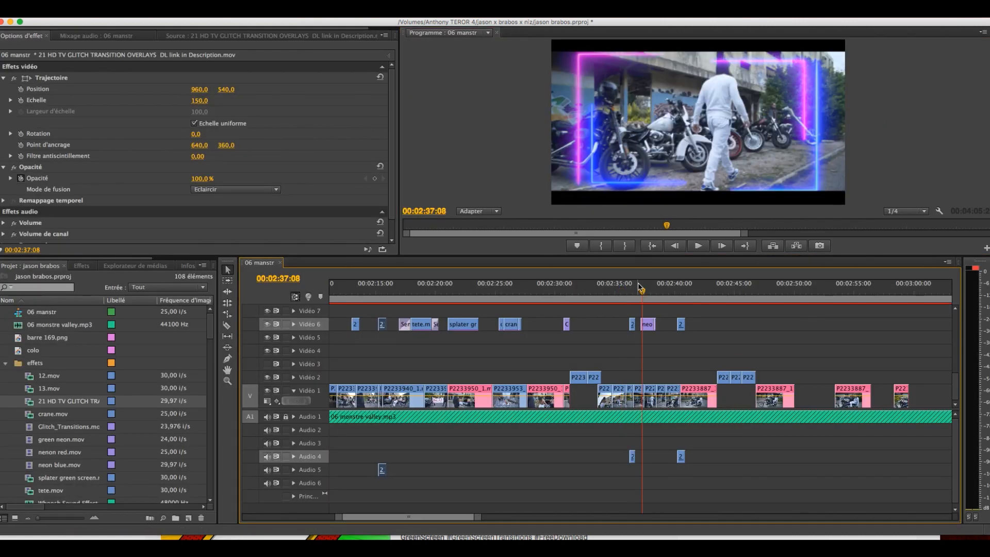
# Play the glitch clip on Vidéo 6 from about 00:02:36:09 and step back and forth frame by frame around 00:02:36:13
pyautogui.click(639, 287)
pyautogui.press('=')
pyautogui.press('=')
pyautogui.press('=')
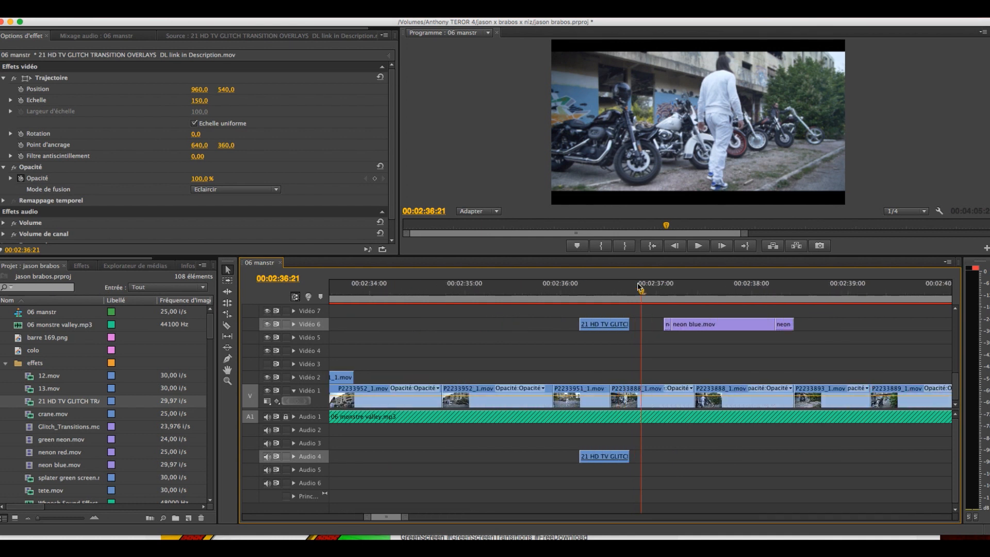
pyautogui.click(596, 287)
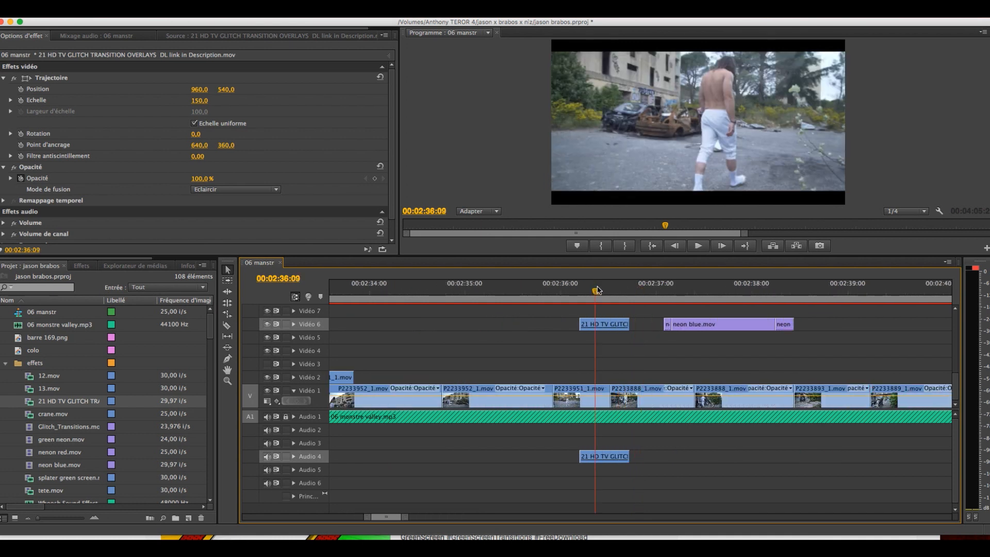
pyautogui.moveTo(597, 291)
pyautogui.mouseDown()
pyautogui.moveTo(617, 287)
pyautogui.moveTo(599, 288)
pyautogui.mouseUp()
pyautogui.press('space')
pyautogui.press('Right')
pyautogui.press('Left')
pyautogui.press('Right')
pyautogui.press('Left')
pyautogui.press('Right')
pyautogui.press('Left')
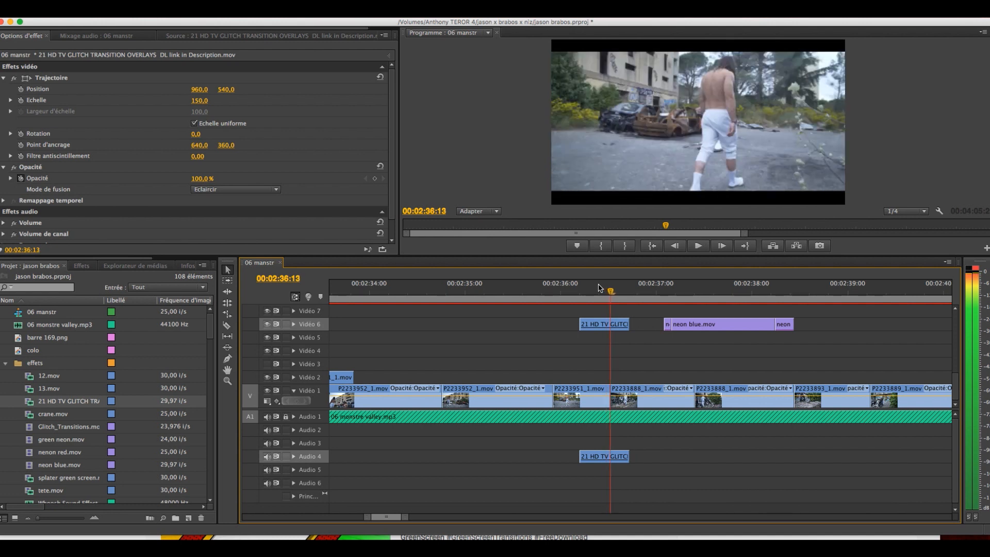
# Replay the sequence from about 00:02:36:03 across both glitch clips and the neon overlay to about 00:02:42:16
pyautogui.click(574, 292)
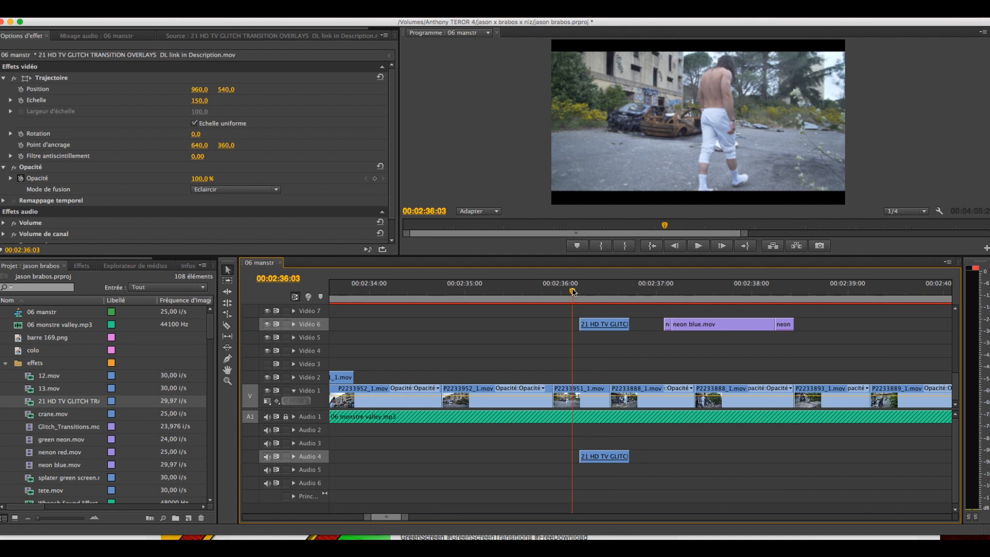
pyautogui.press('space')
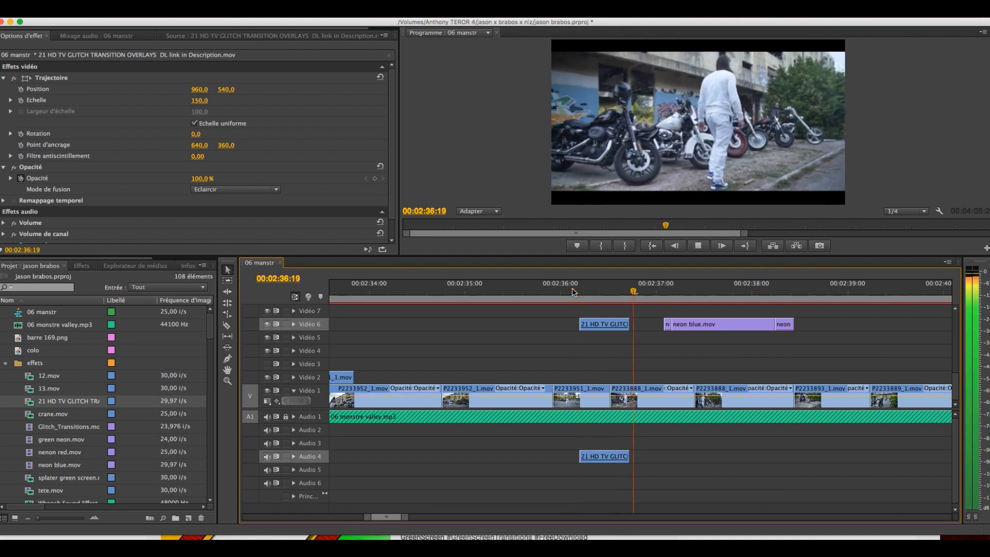
pyautogui.click(576, 292)
pyautogui.press('space')
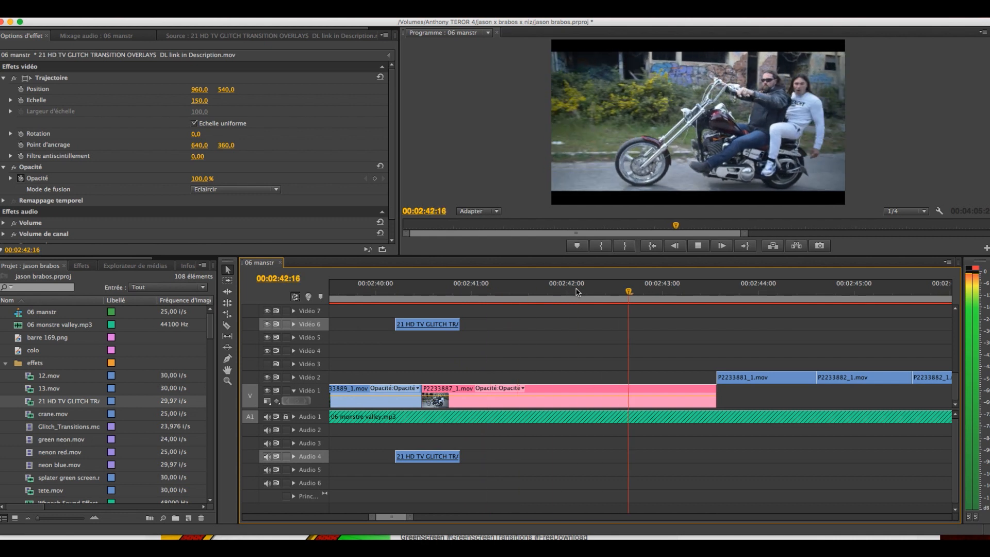
# Play the sequence from 00:02:05:23 to 00:02:43:08 in the maximized program monitor to review all the overlays
pyautogui.moveTo(412, 517); pyautogui.dragTo(516, 520)
pyautogui.click(429, 300)
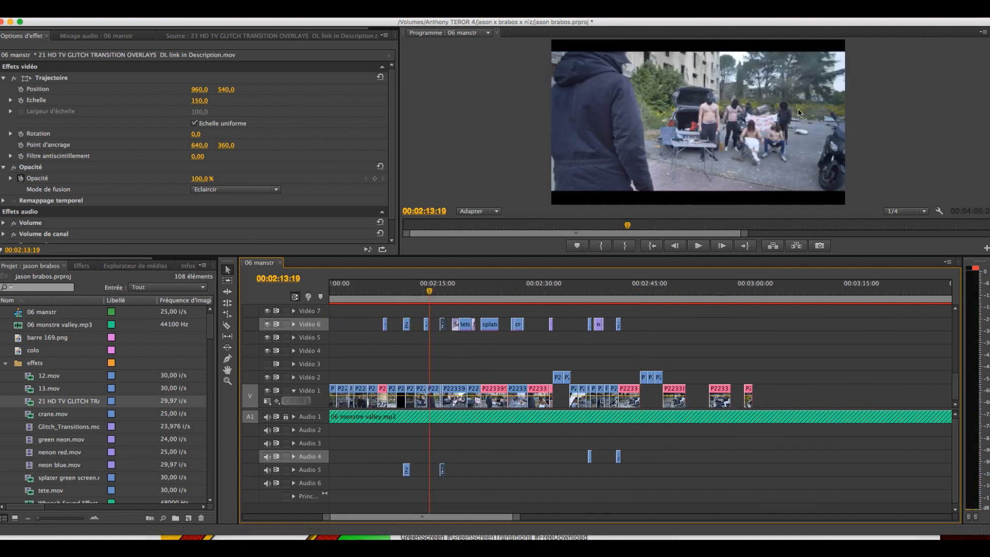
pyautogui.click(374, 292)
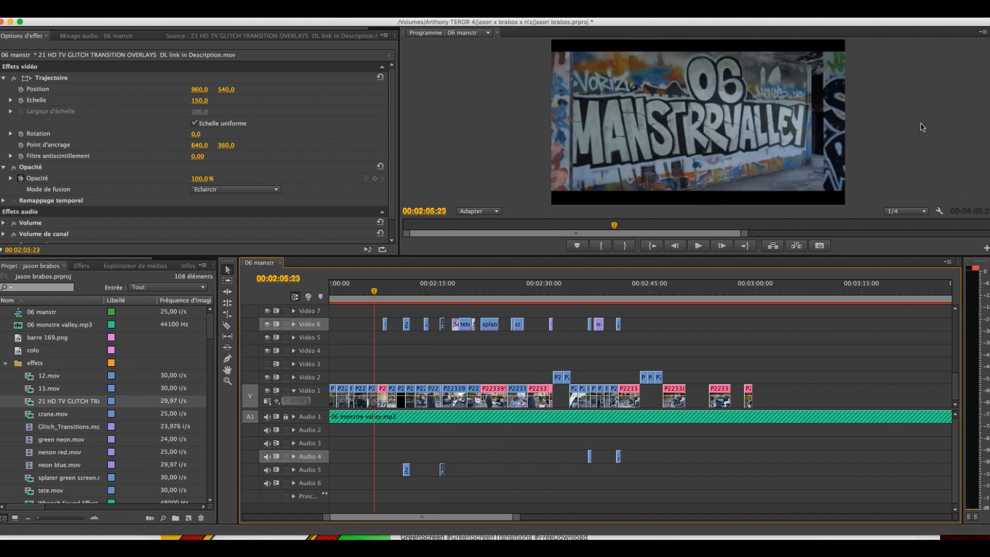
pyautogui.press('`')
pyautogui.press('space')
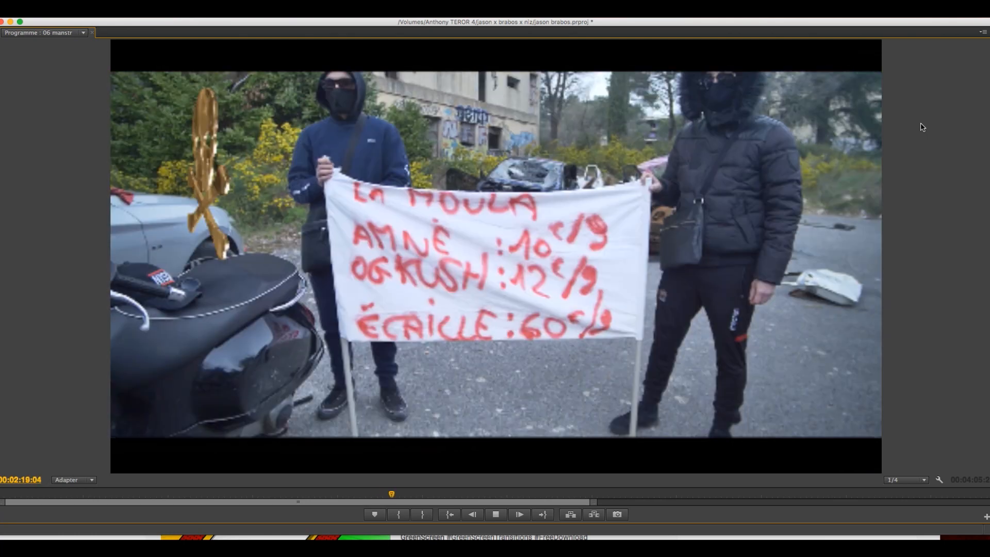
pyautogui.press('space')
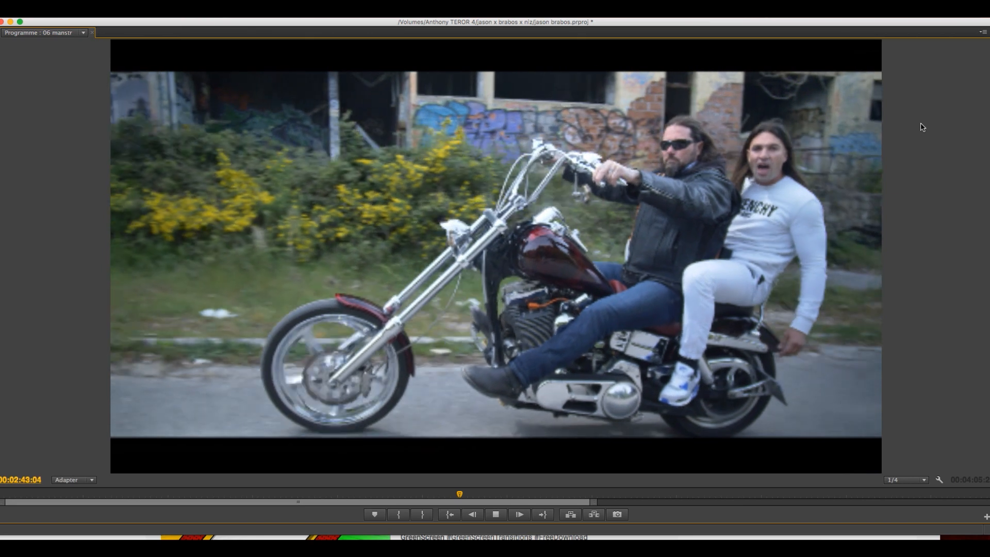
pyautogui.press('space')
pyautogui.press('`')
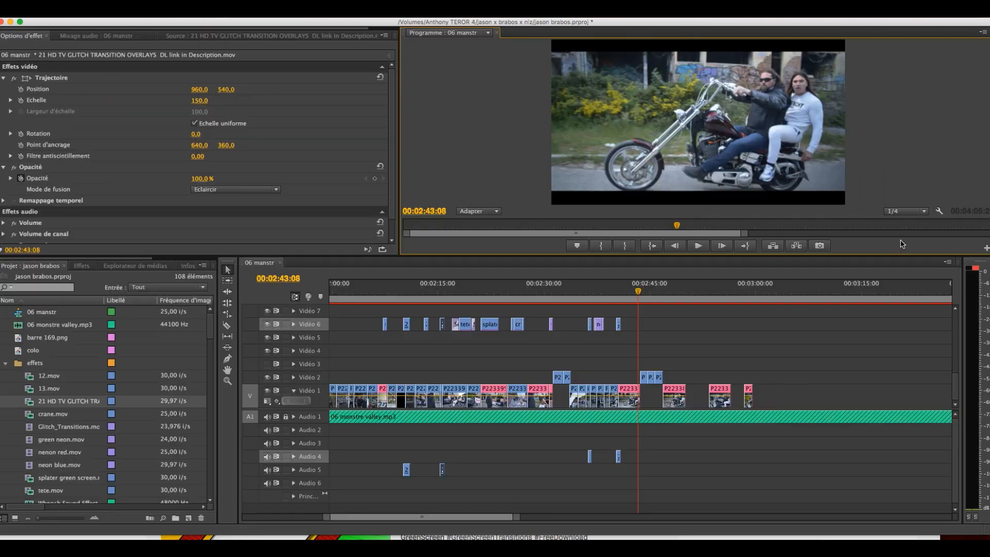
# Deselect the glitch clip in the timeline and set the playhead to 00:02:35:04
pyautogui.click(563, 297)
pyautogui.moveTo(517, 519); pyautogui.dragTo(530, 516)
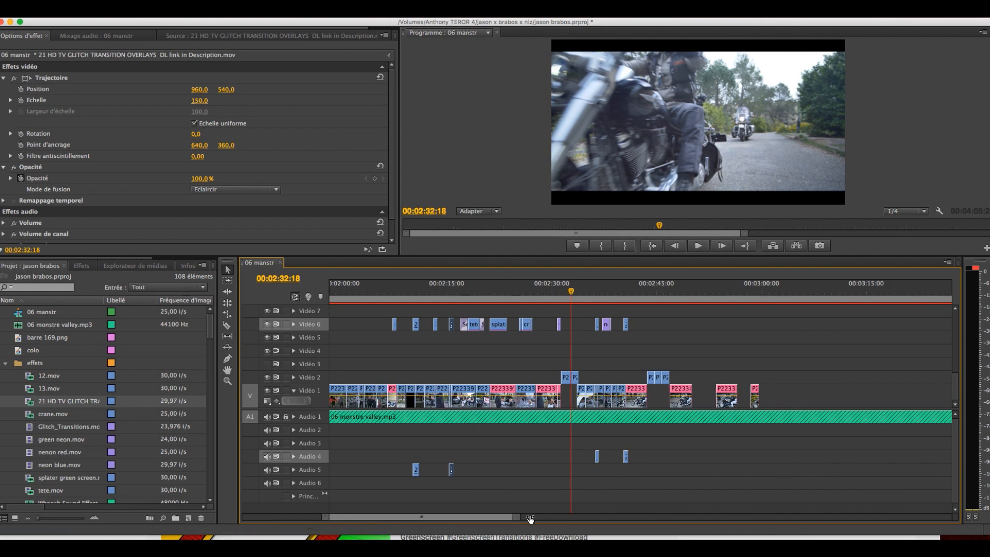
pyautogui.click(542, 366)
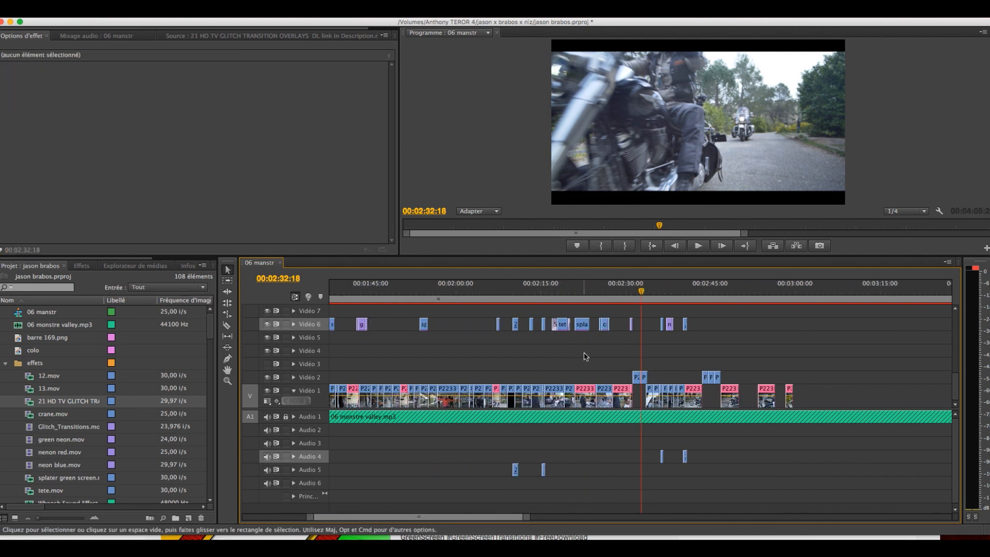
pyautogui.click(655, 299)
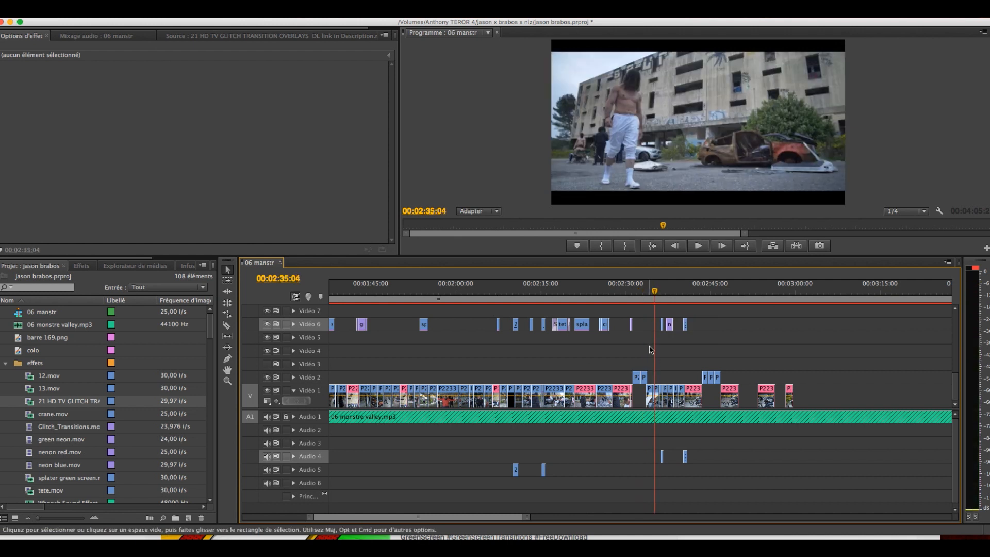